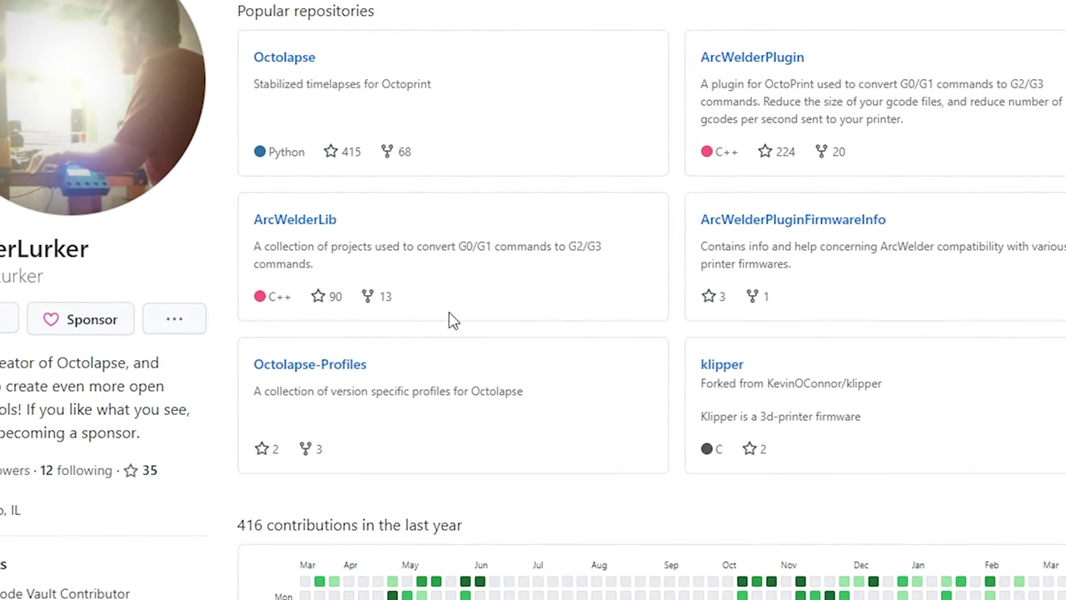
# Step: Open the ArcWelderLib repository and follow its readme's Installation instructions to the releases page
pyautogui.click(321, 230)
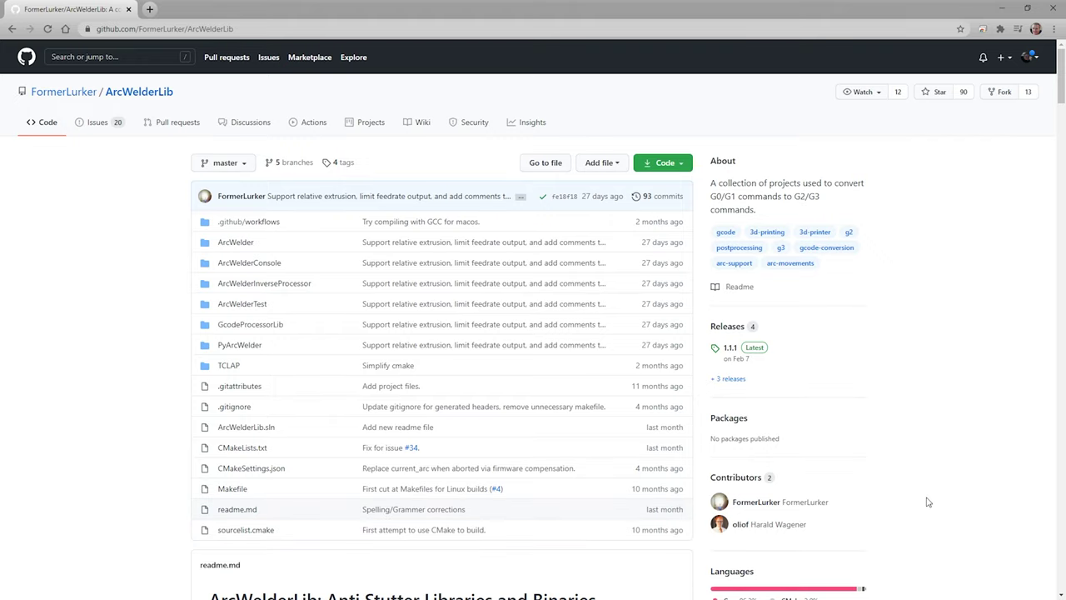
pyautogui.scroll(-3, 927, 501)
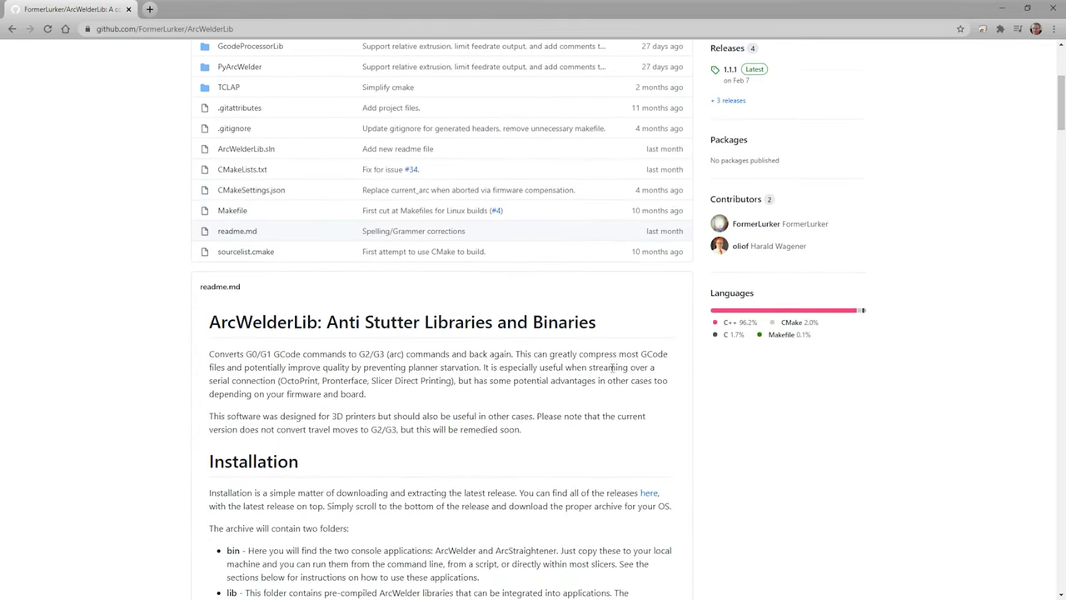
pyautogui.scroll(-2, 614, 367)
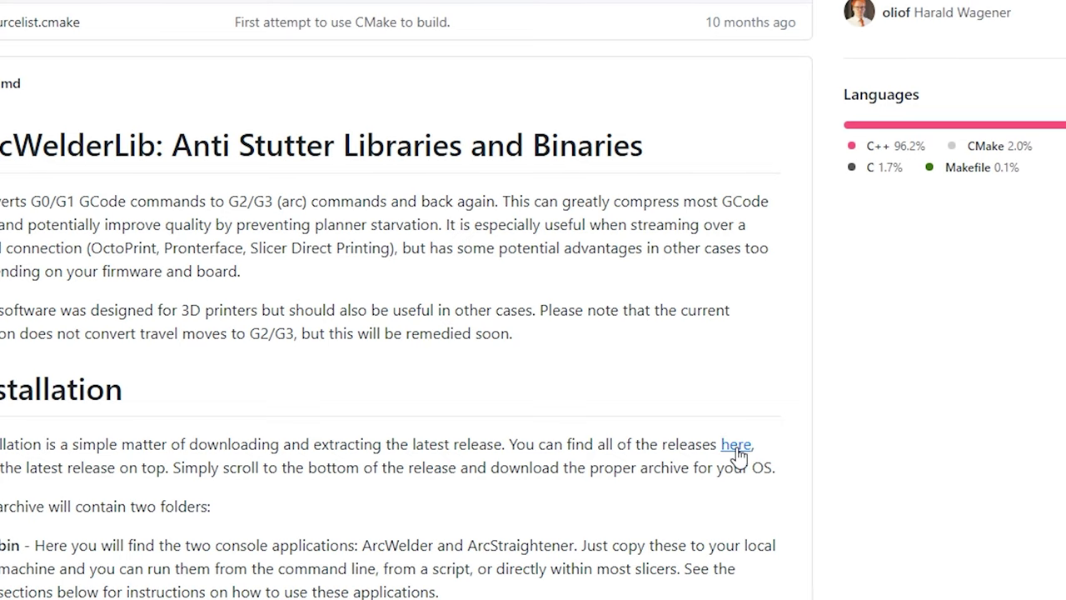
pyautogui.click(736, 446)
# Step: Save the Windows_1.1.1.zip release asset into the c:\opt\aw folder
pyautogui.scroll(-1, 657, 352)
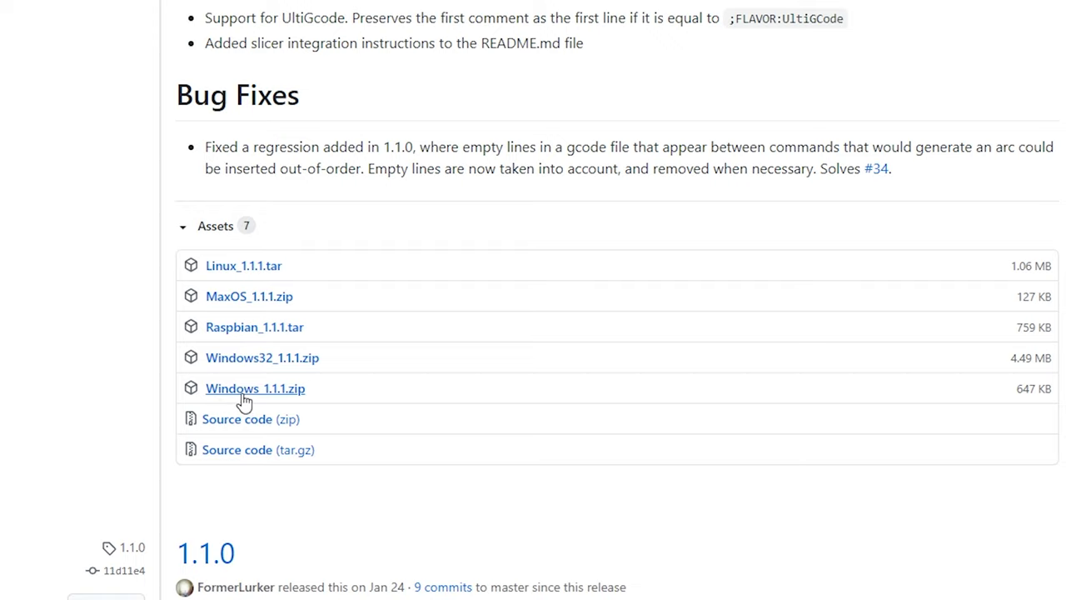
pyautogui.rightClick(243, 397)
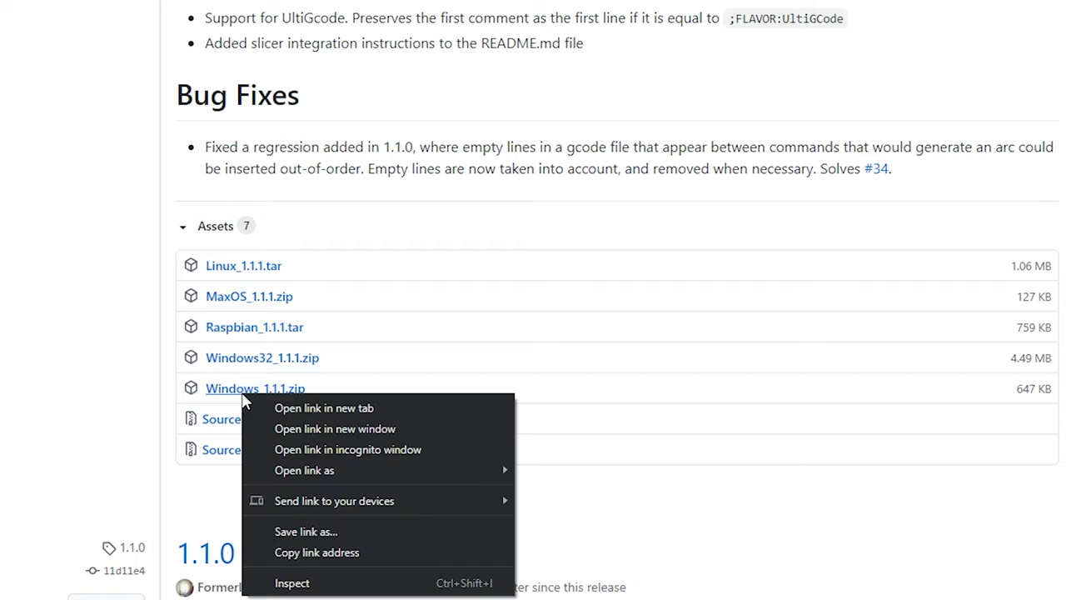
pyautogui.click(384, 531)
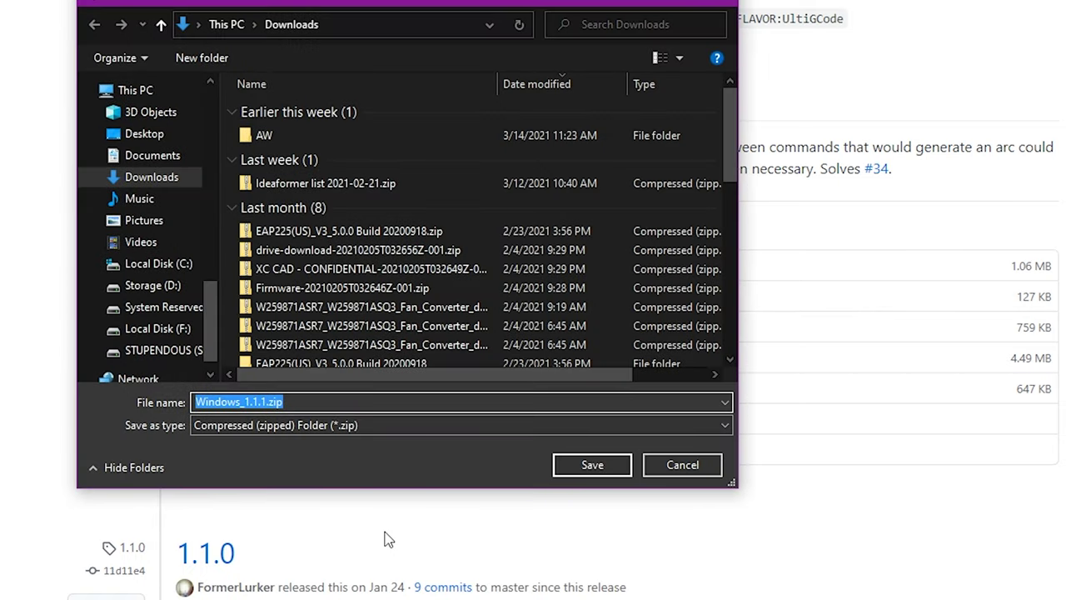
pyautogui.click(344, 24)
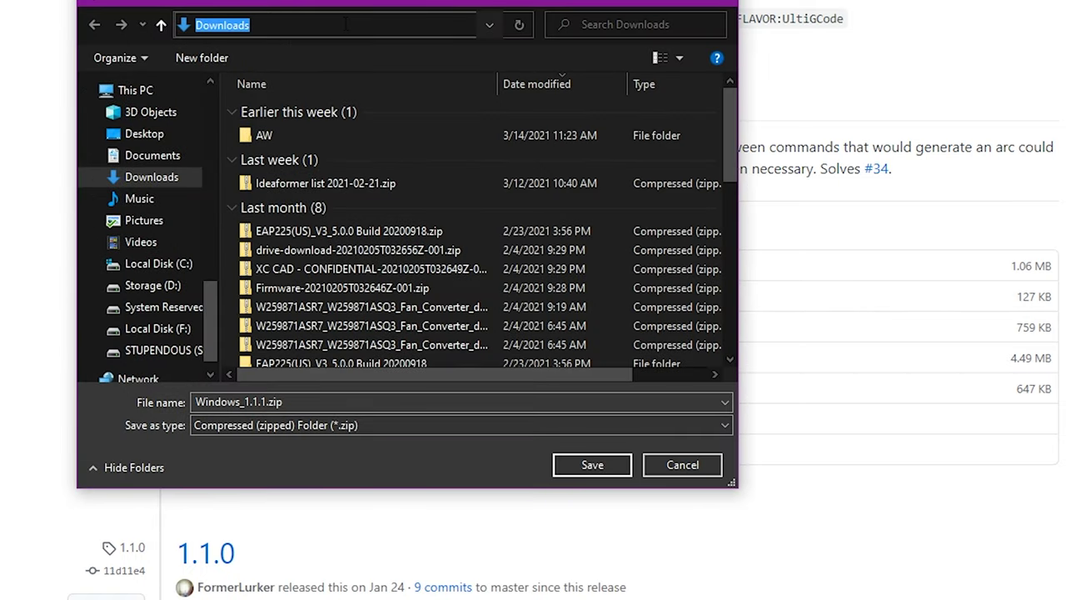
pyautogui.write('c:\\')
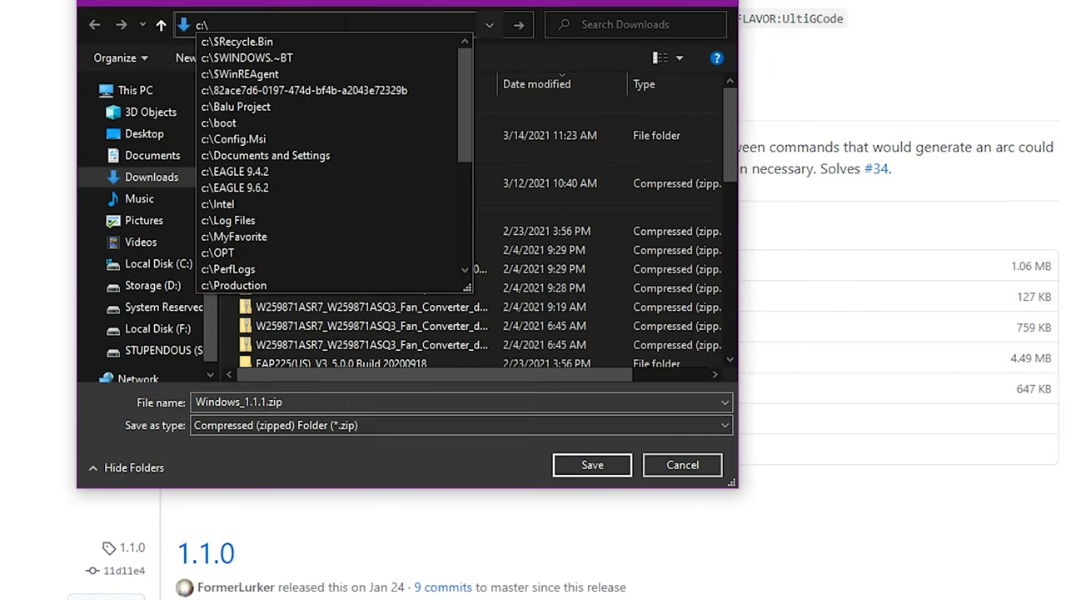
pyautogui.write('opt\\aw')
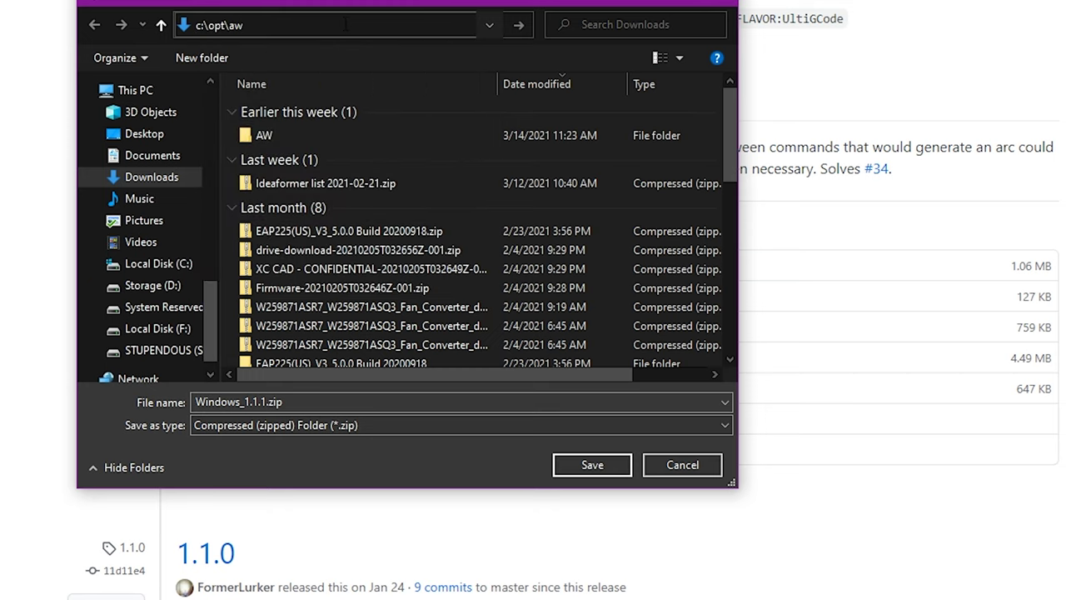
pyautogui.press('Return')
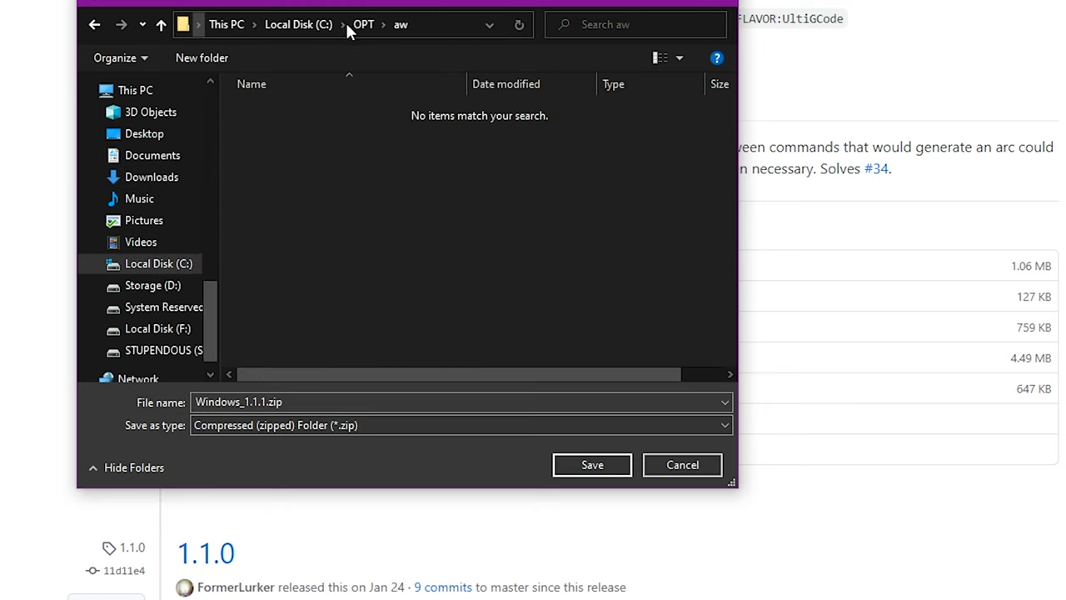
pyautogui.click(608, 473)
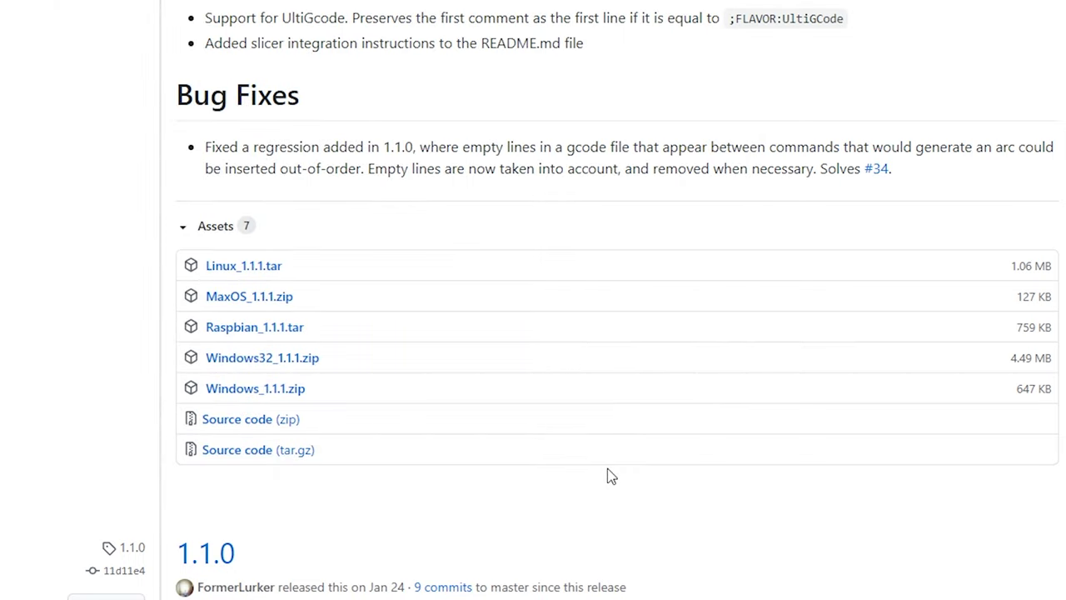
pyautogui.click(118, 583)
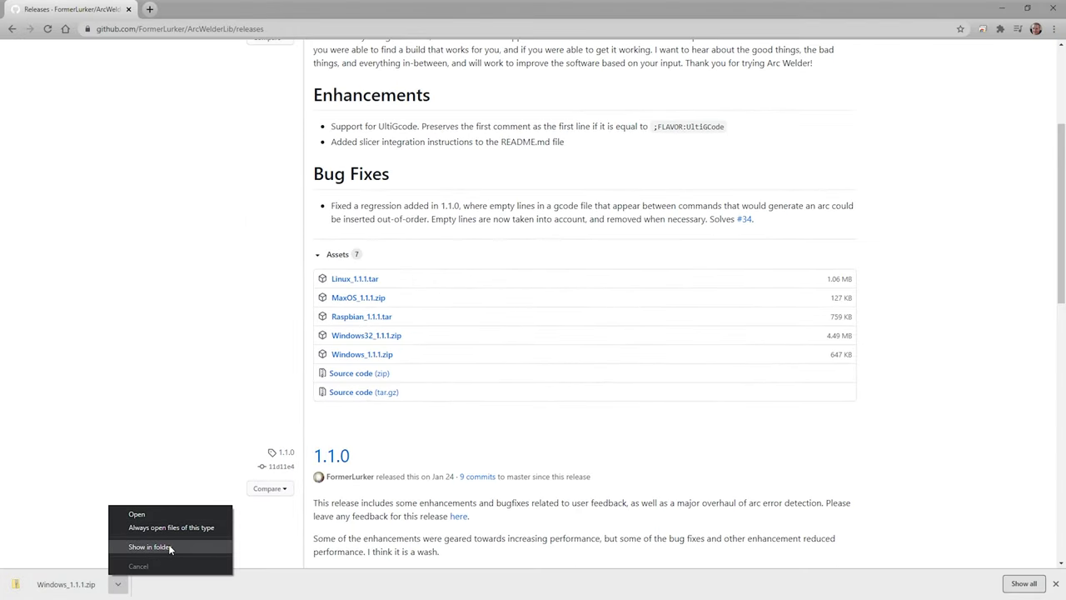
# Step: Extract Windows_1.1.1.zip in C:\OPT\aw into a Windows_1.1.1 folder, then close both Explorer windows
pyautogui.click(168, 545)
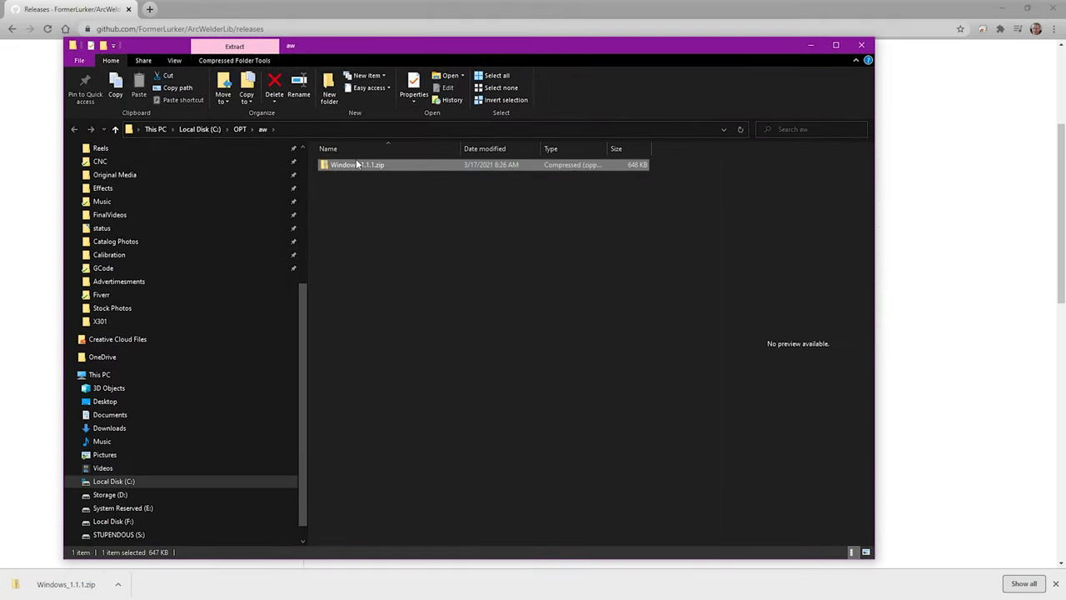
pyautogui.rightClick(357, 165)
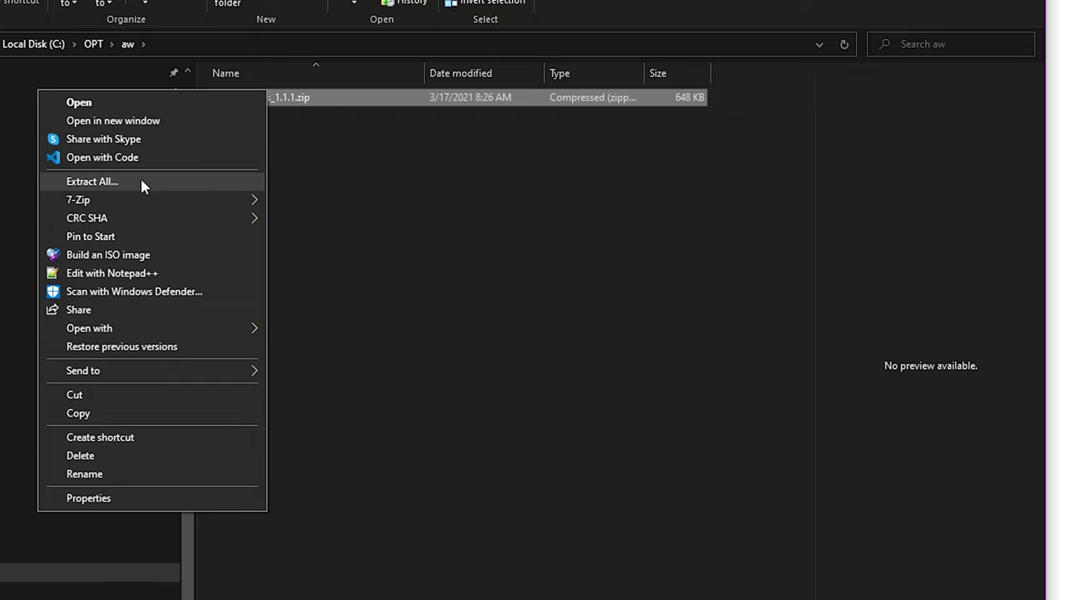
pyautogui.click(272, 221)
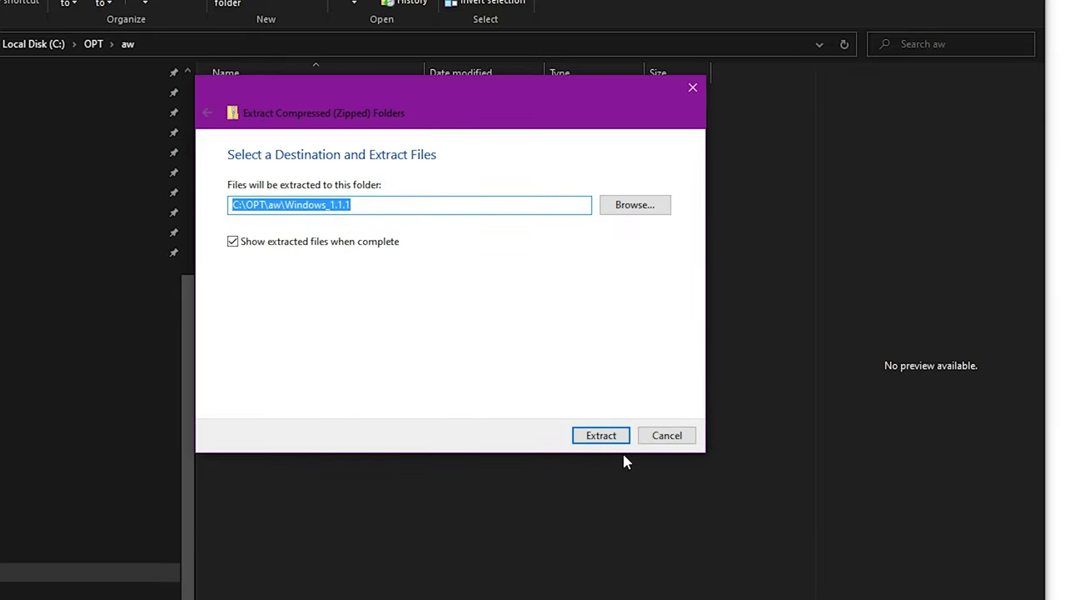
pyautogui.click(606, 442)
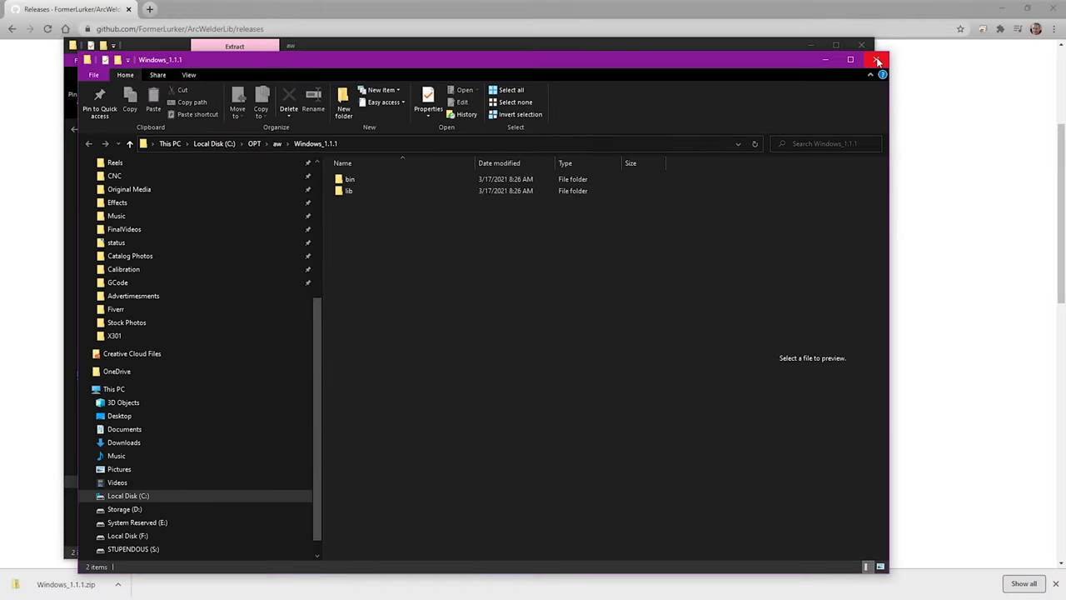
pyautogui.click(878, 61)
pyautogui.click(861, 45)
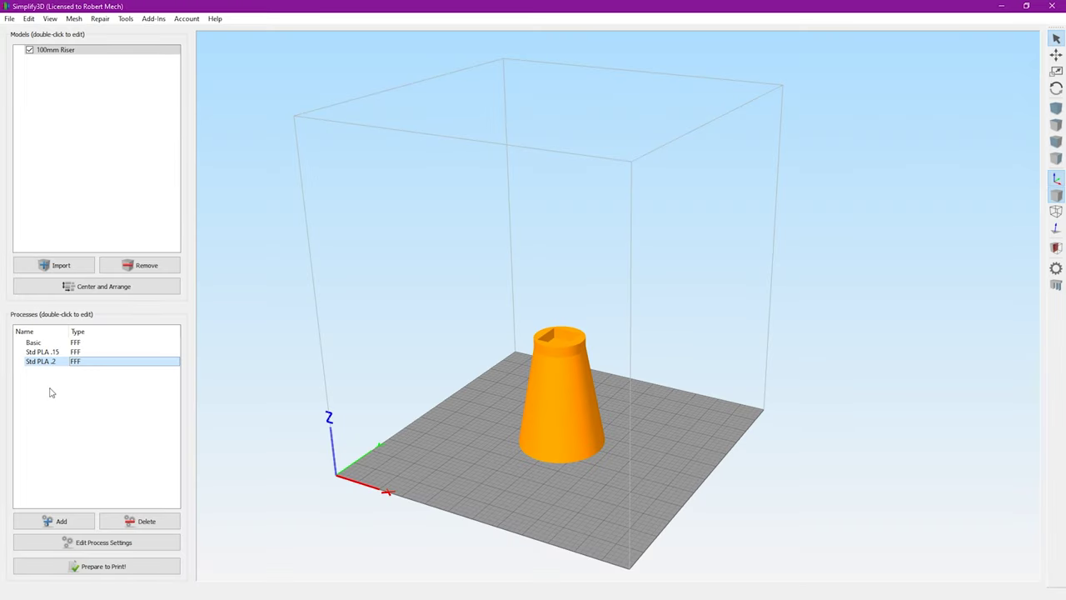
# Step: Copy and paste the Std PLA .2 process, then select the new Std PLA .2(1) copy
pyautogui.click(41, 352)
pyautogui.click(41, 362)
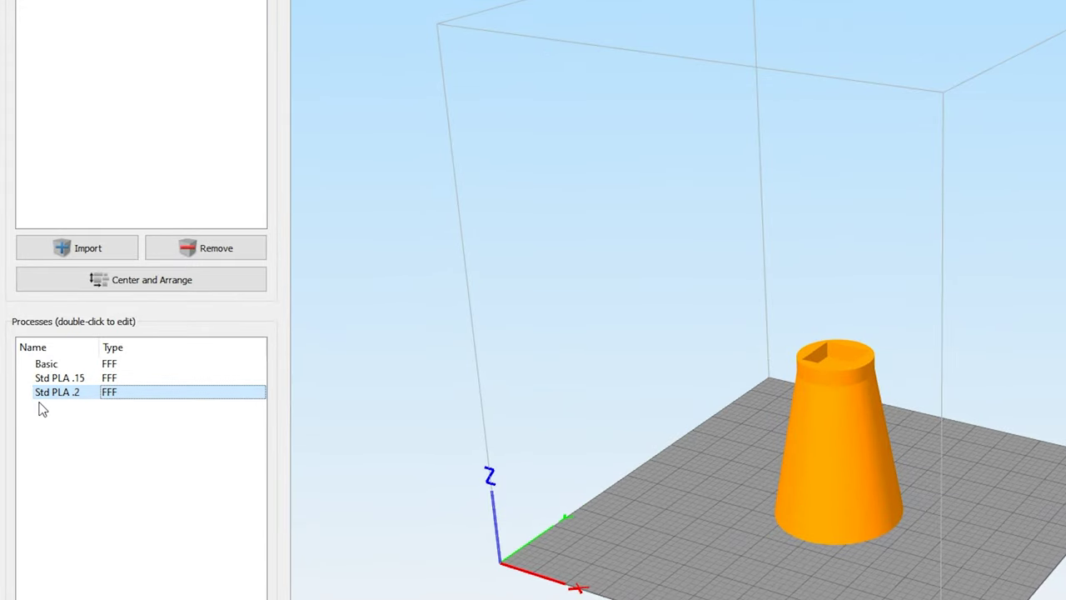
pyautogui.click(70, 398)
pyautogui.click(84, 395)
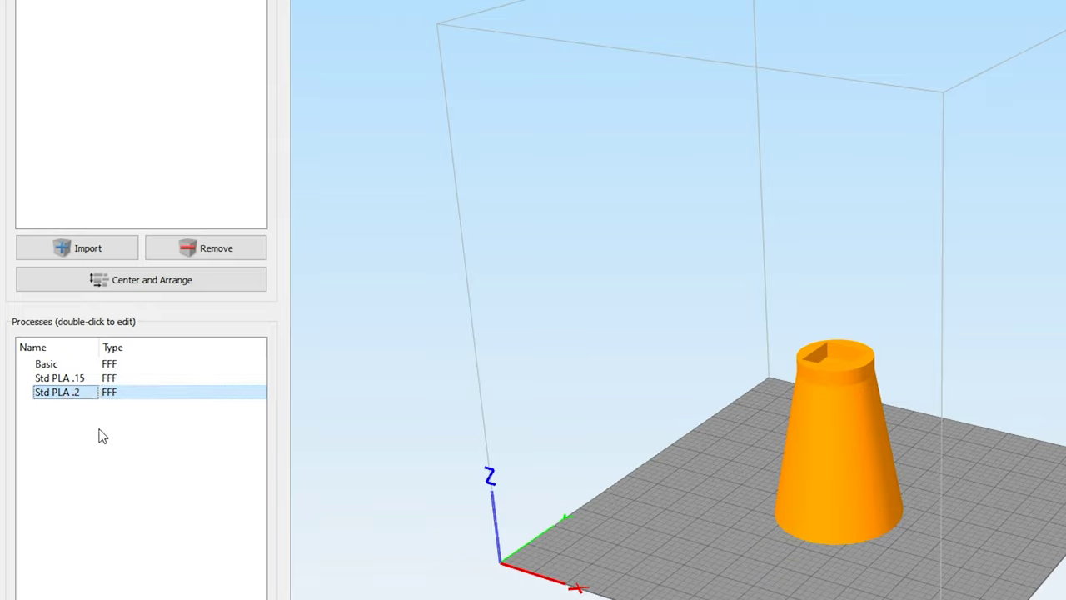
pyautogui.hotkey('ctrl', 'v')
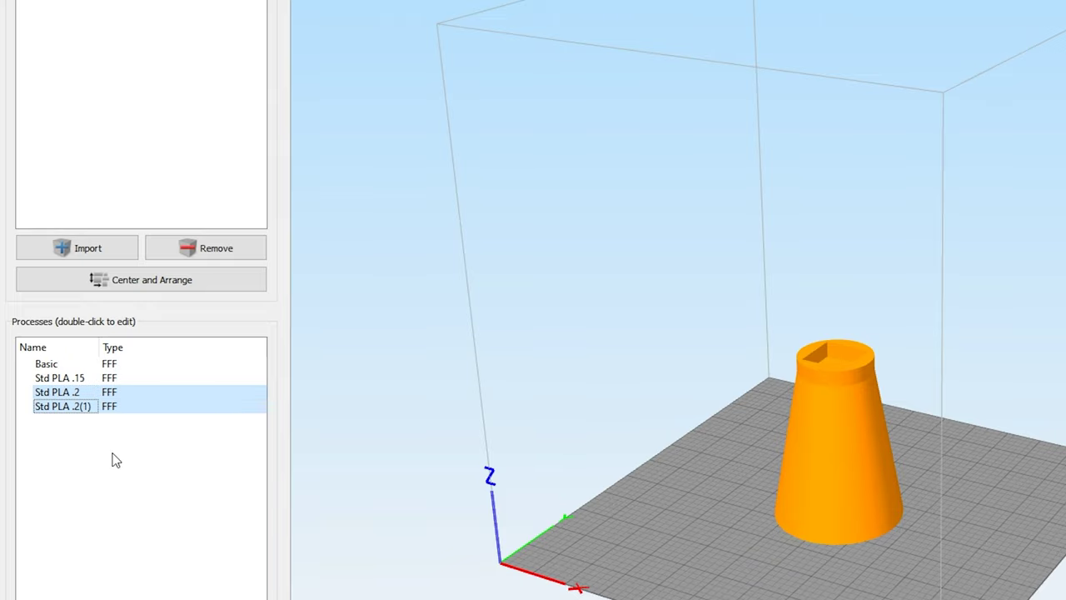
pyautogui.click(81, 407)
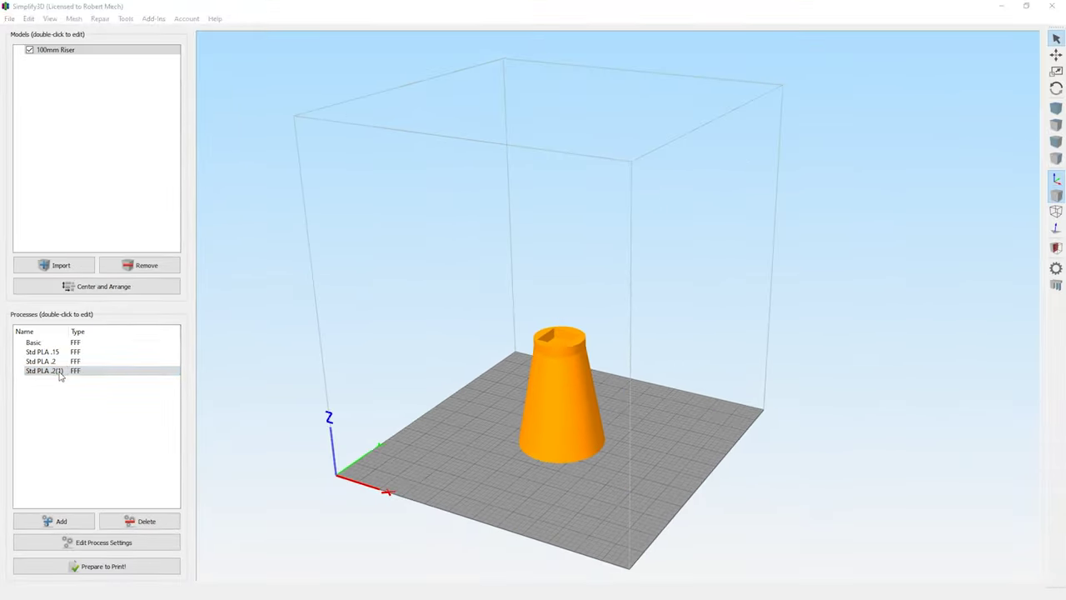
# Step: In Std PLA .2(1)'s Scripts settings, add post-processing command c:\opt\aw\windows_1.1.1\bin\ArcWelder.exe "[output_filepath]"
pyautogui.doubleClick(48, 373)
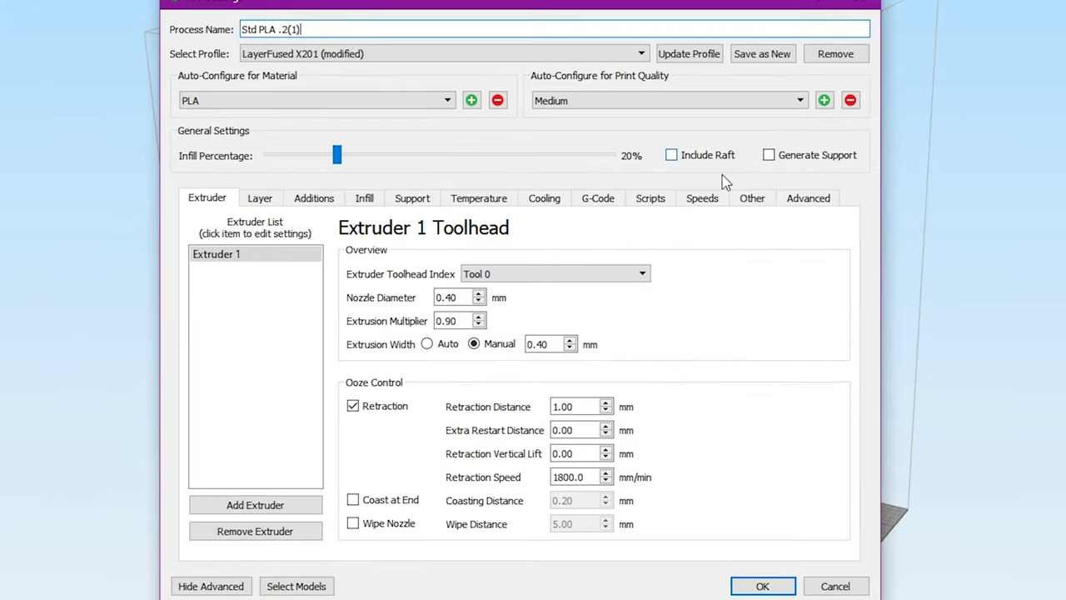
pyautogui.moveTo(703, 163)
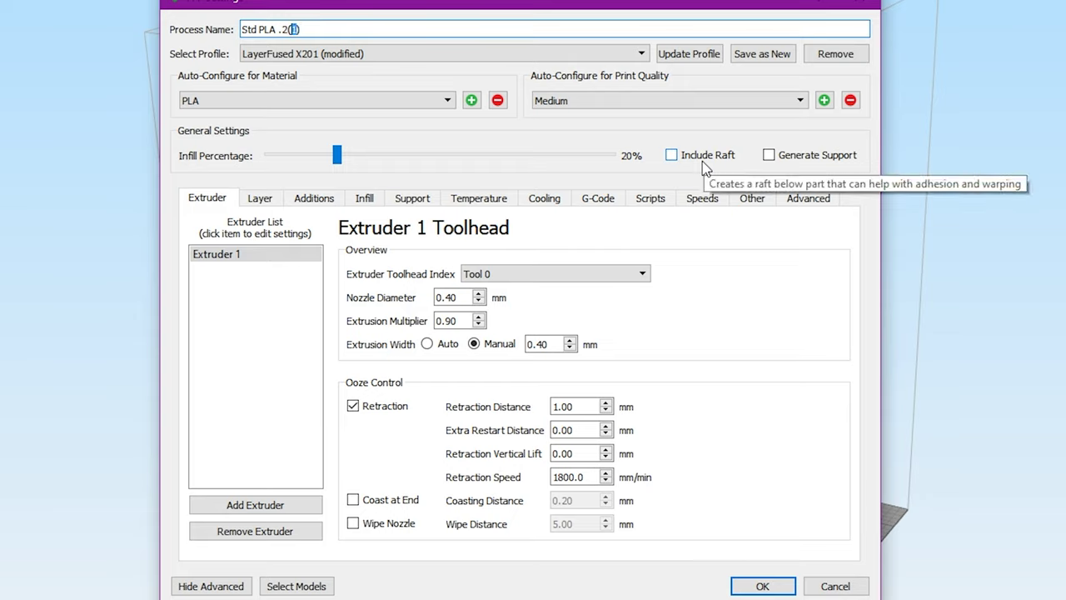
pyautogui.write('Q')
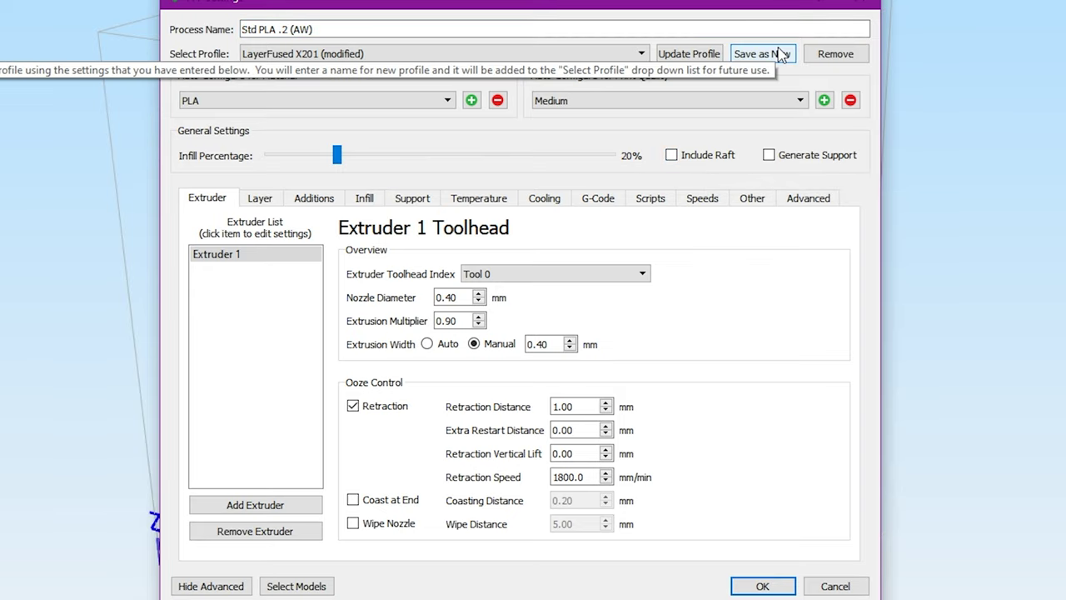
pyautogui.click(647, 202)
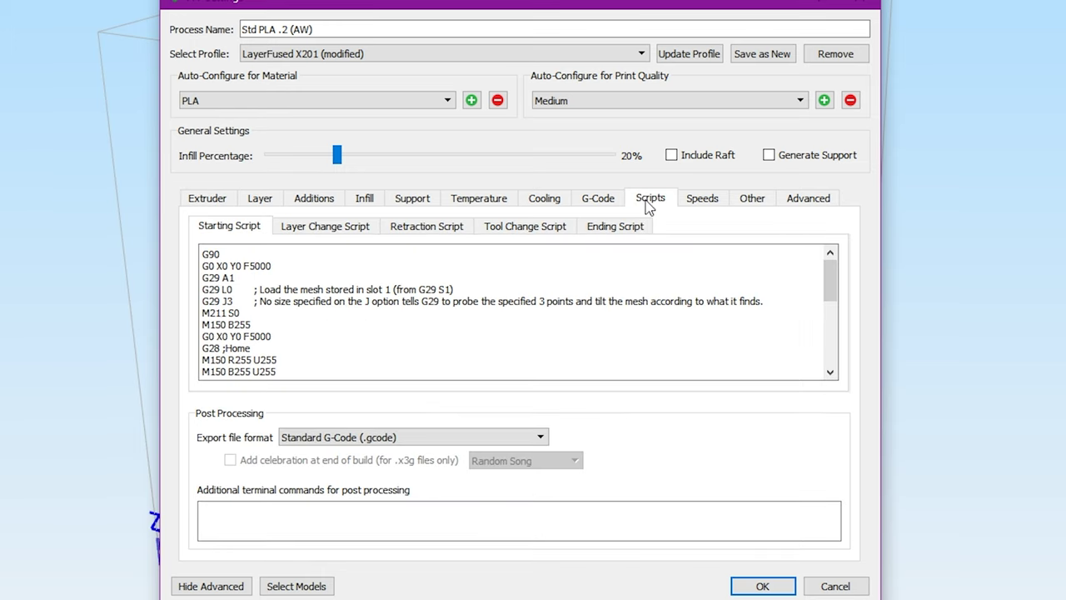
pyautogui.click(284, 516)
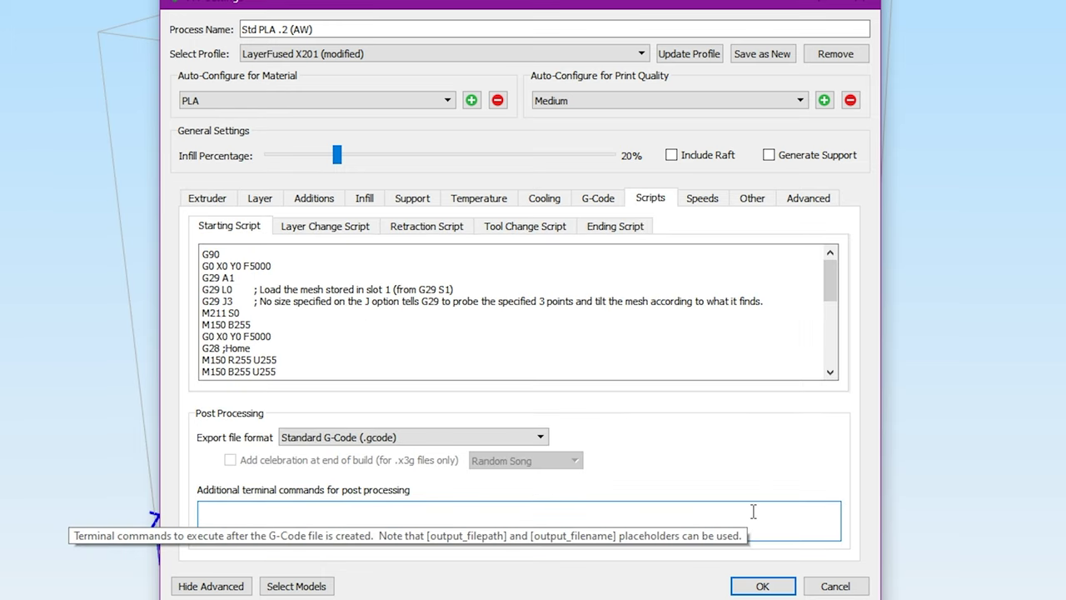
pyautogui.write('c:\\opt\\aw\\windows_1.1.1\\bin\\ArcWelder.exe "[output_filepath]"')
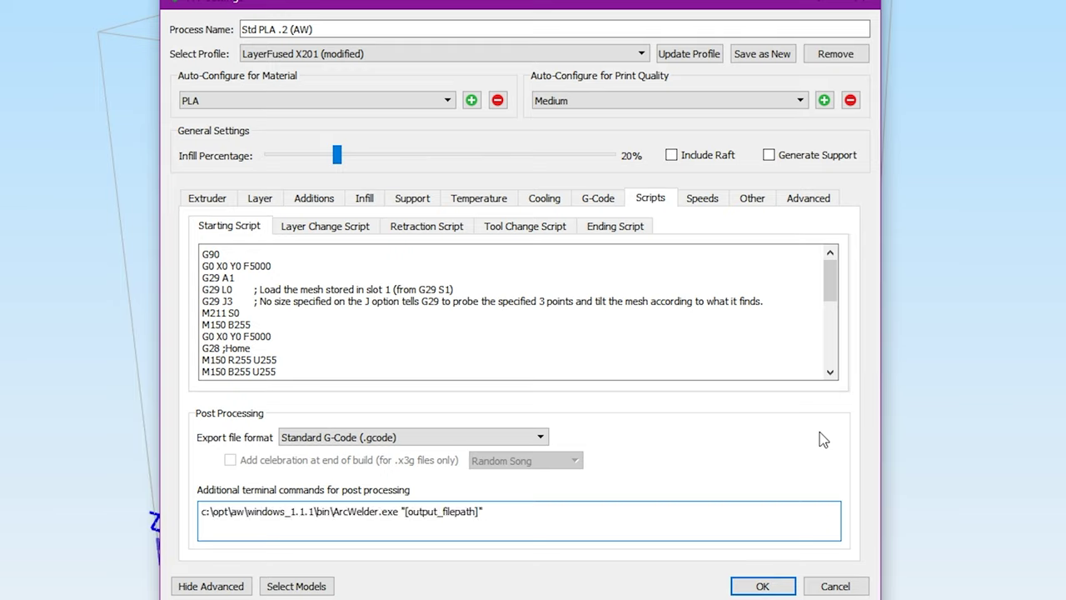
pyautogui.moveTo(397, 514); pyautogui.dragTo(187, 508)
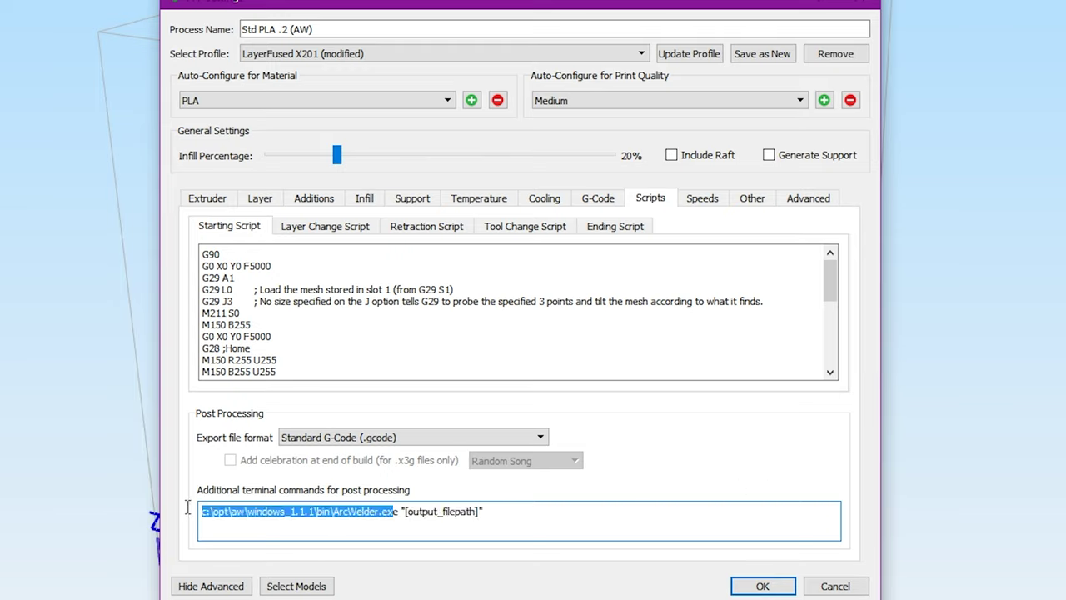
pyautogui.click(405, 514)
pyautogui.moveTo(405, 514); pyautogui.dragTo(492, 514)
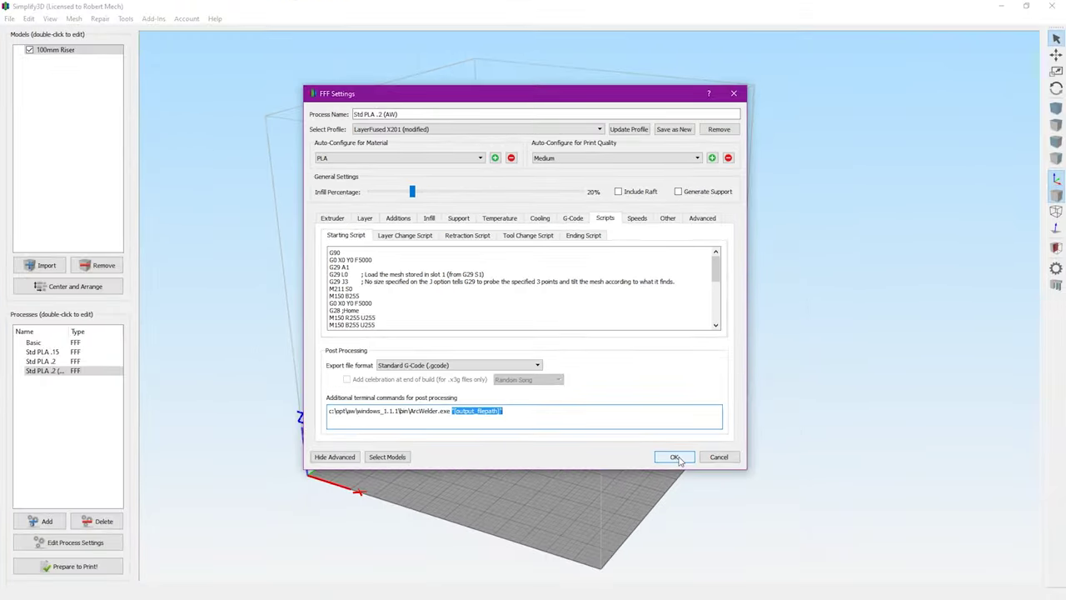
# Step: Keep the process changes, slice the riser, and export the toolpaths as 100mm Riser.gcode
pyautogui.click(675, 457)
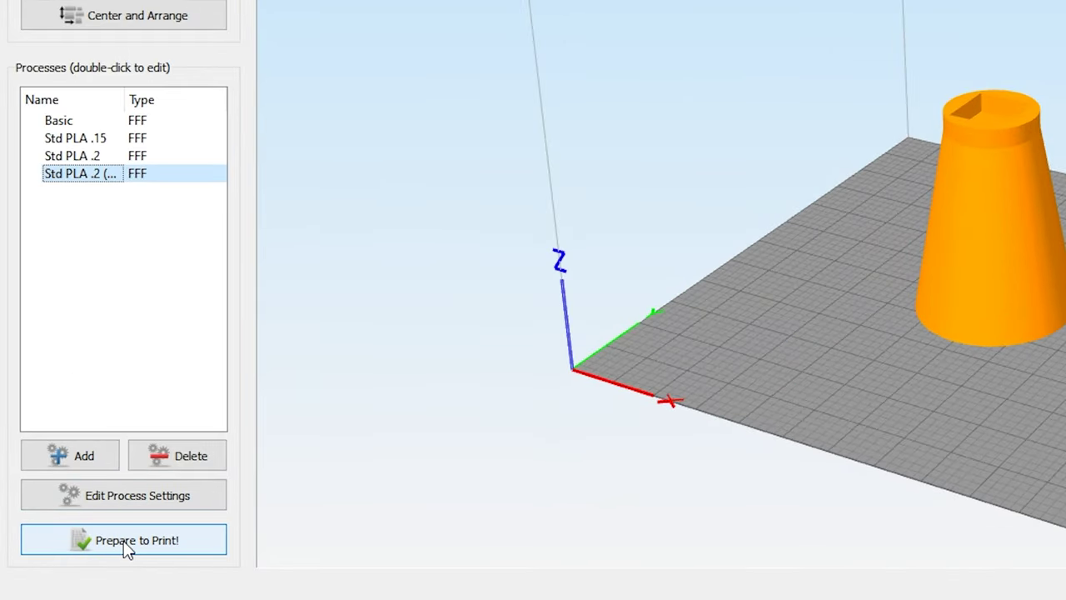
pyautogui.click(72, 567)
pyautogui.click(753, 398)
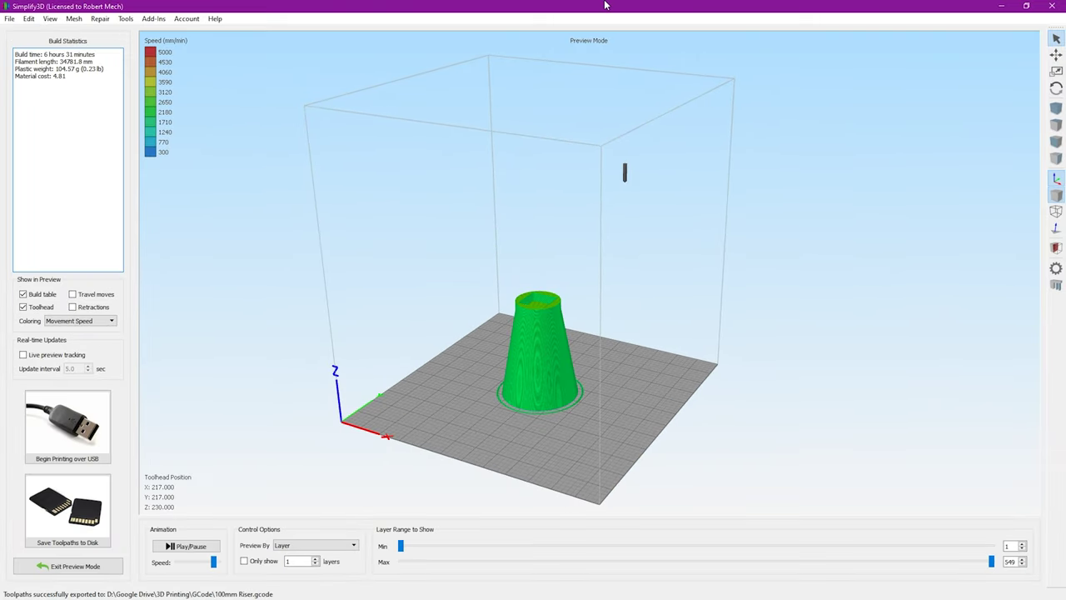
pyautogui.hotkey('alt', 'Tab')
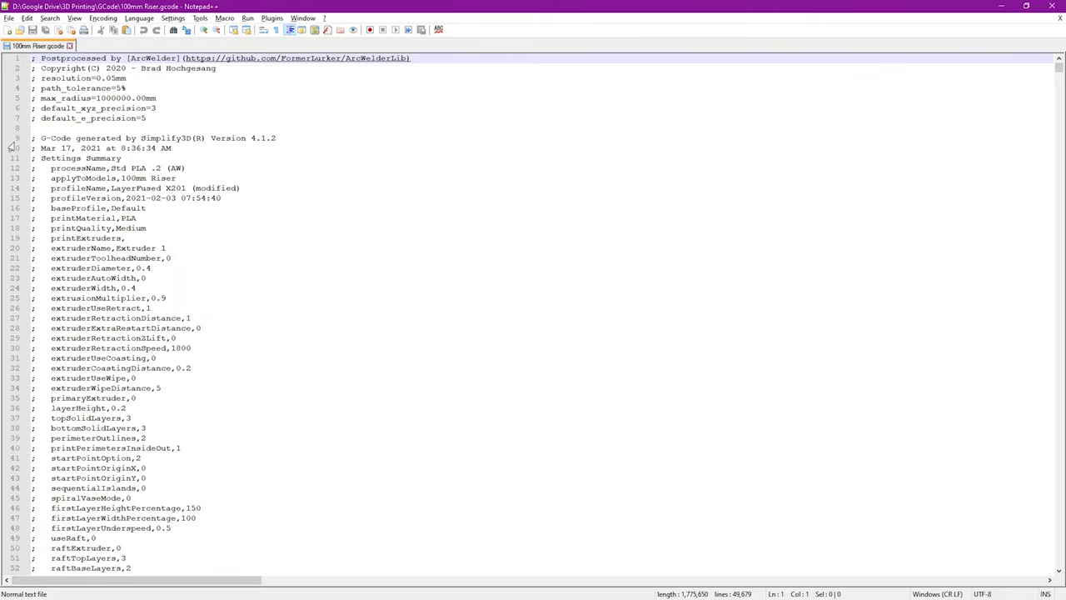
# Step: Confirm line 1 of 100mm Riser.gcode reads 'Postprocessed by ArcWelder', then minimize Notepad++
pyautogui.click(333, 168)
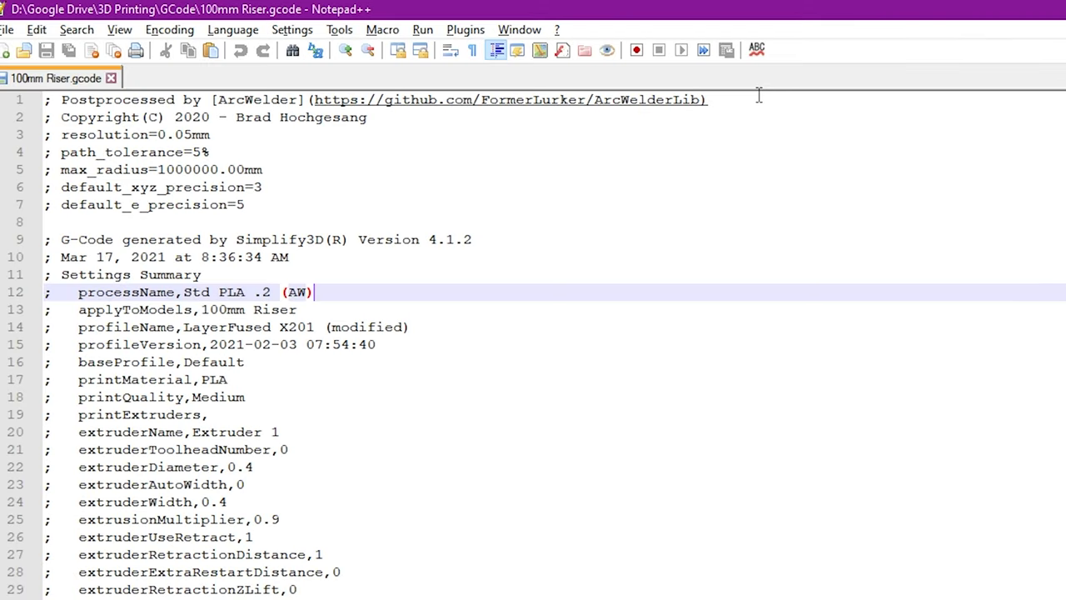
pyautogui.moveTo(437, 59); pyautogui.dragTo(17, 46)
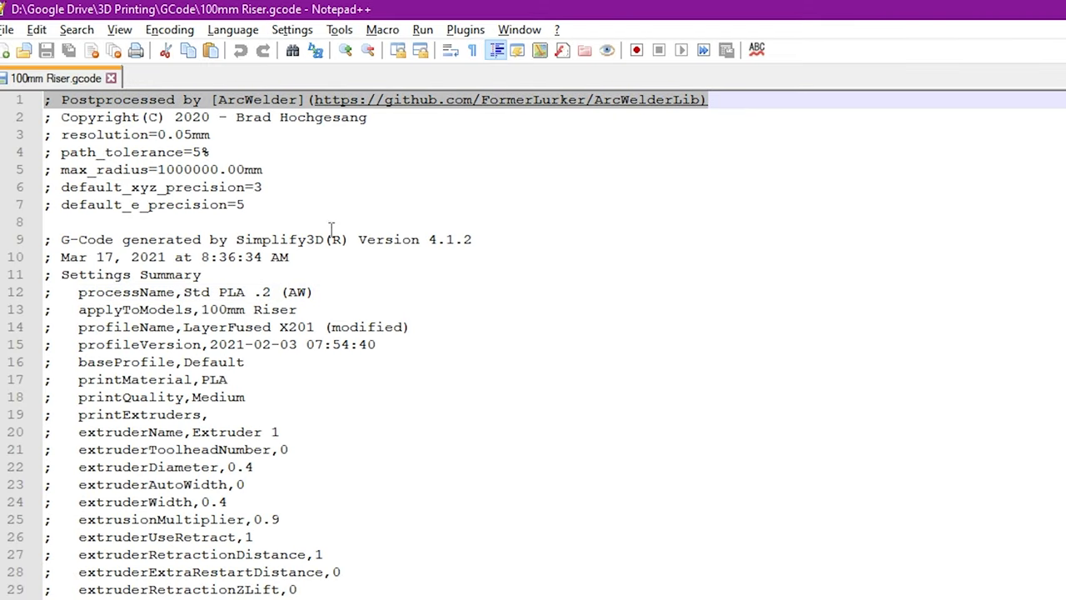
pyautogui.click(270, 104)
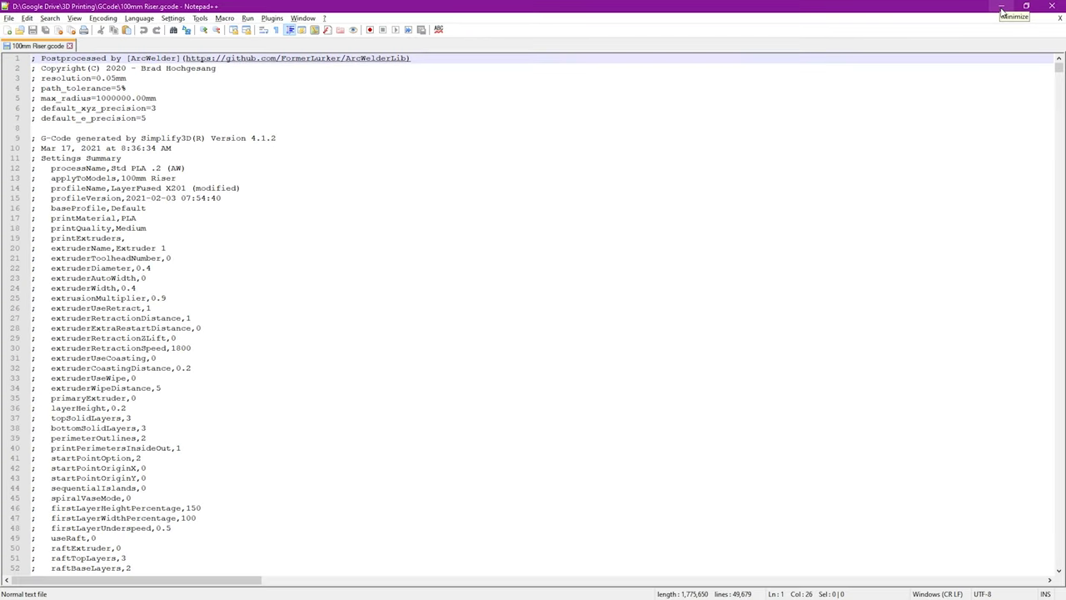
pyautogui.moveTo(989, 6); pyautogui.dragTo(993, 69)
pyautogui.click(1036, 66)
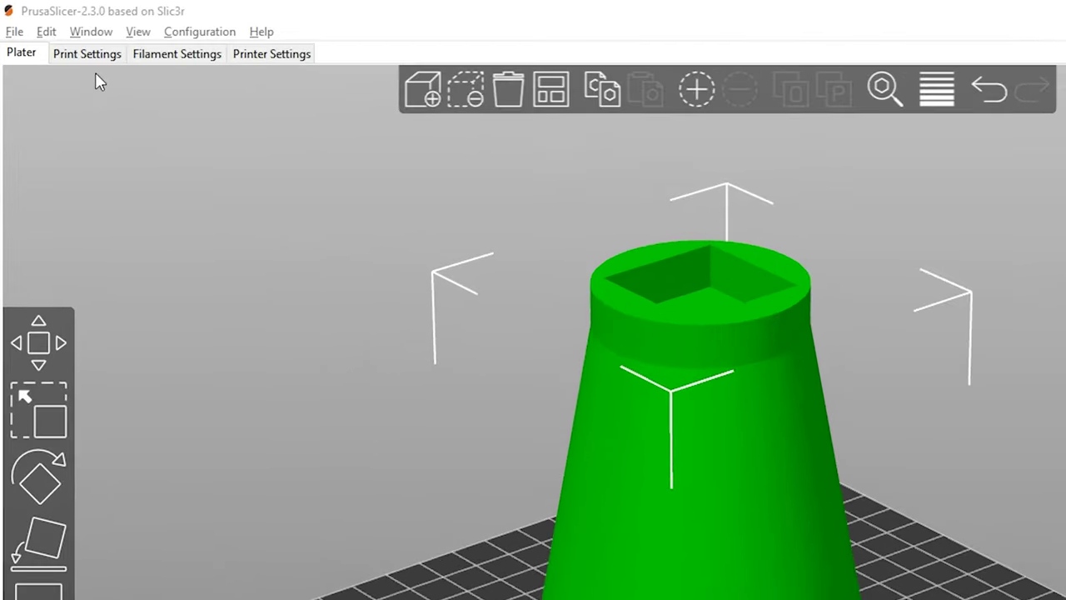
# Step: Open PrusaSlicer's Print Settings at Output options, showing the empty Post-processing scripts field
pyautogui.click(83, 55)
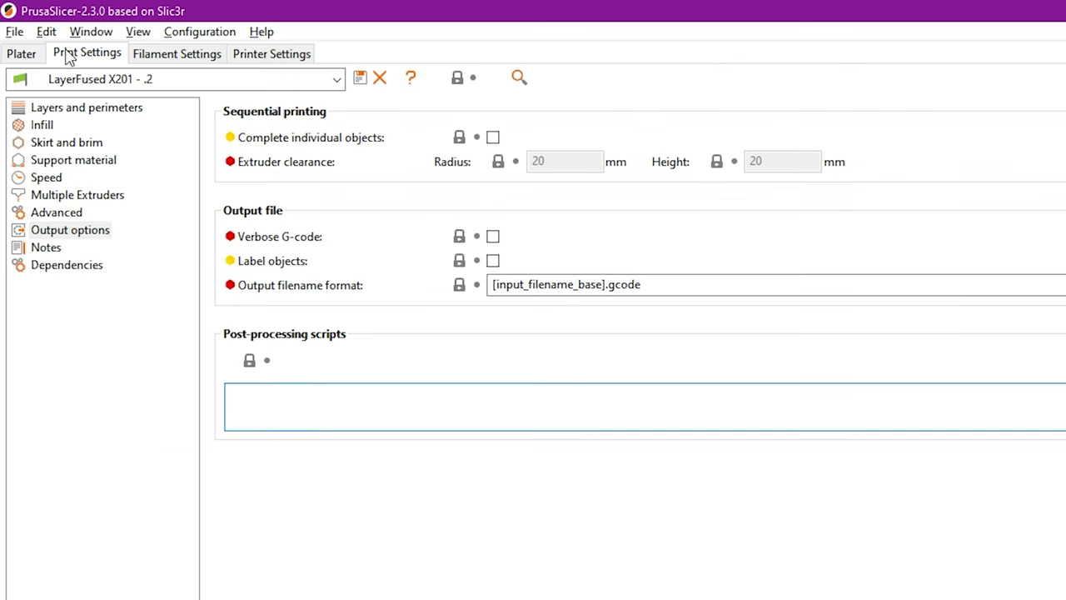
# Step: Paste C:\OPT\aw\Windows_1.1.1\bin\ArcWelder.exe into the Post-processing scripts field
pyautogui.click(298, 397)
pyautogui.write('C:\\OPT\\aw\\Windows_1.1.1\\bin\\ArcWelder.exe')
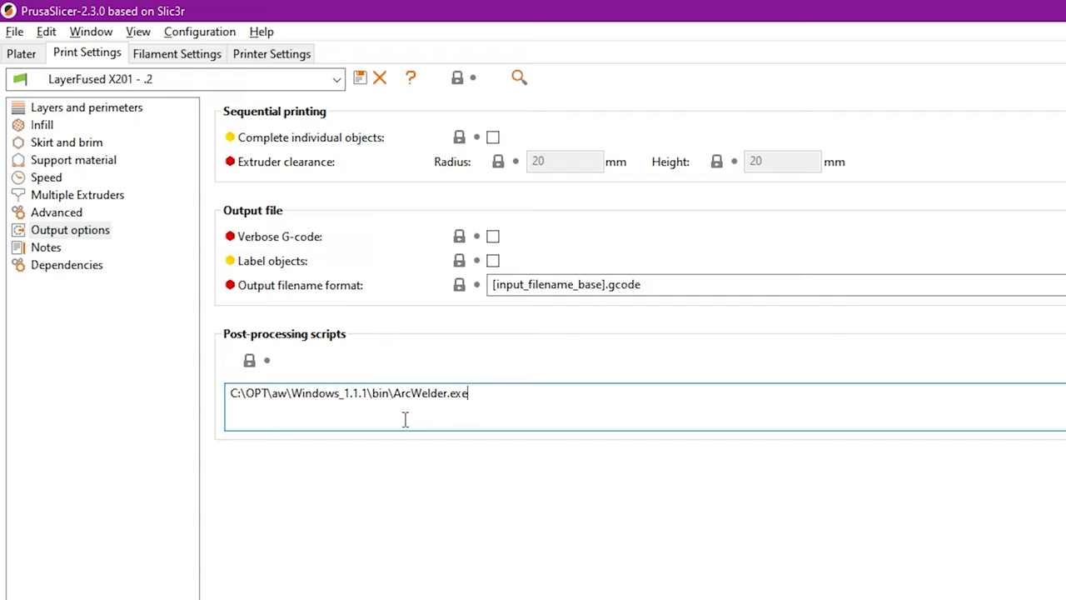
pyautogui.moveTo(507, 395); pyautogui.dragTo(218, 409)
pyautogui.click(515, 403)
pyautogui.click(360, 80)
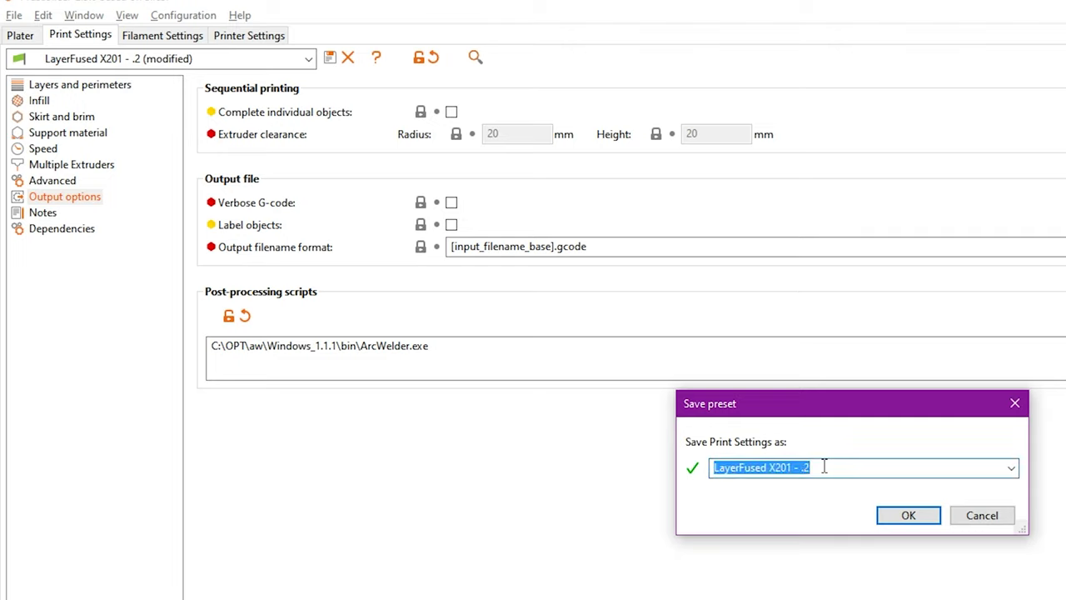
# Step: Save the print settings as a new preset named LayerFused X201 - .2 (AW)
pyautogui.click(823, 467)
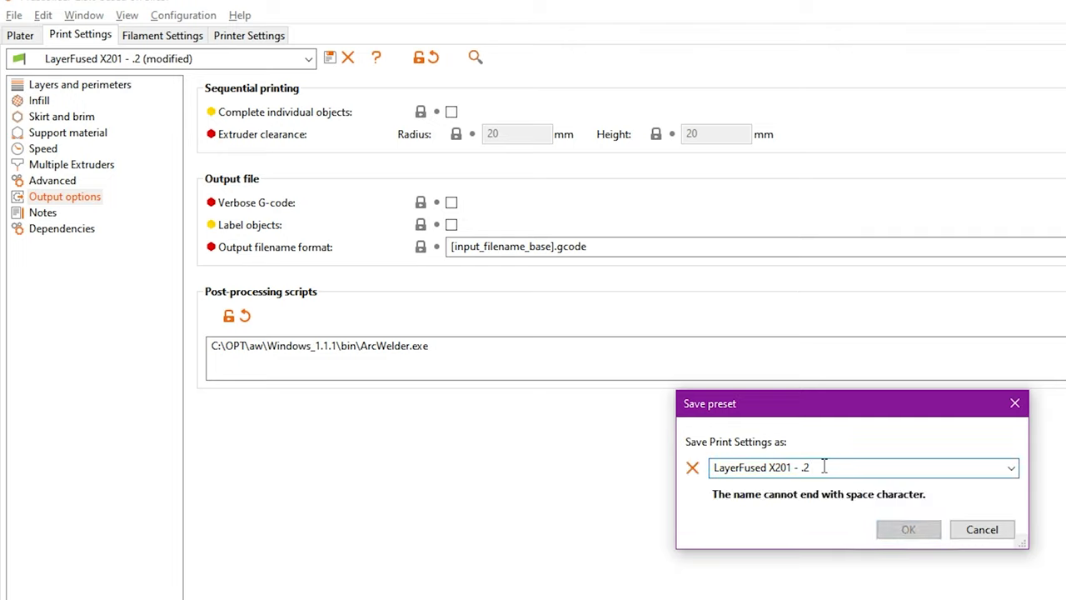
pyautogui.write('(AW')
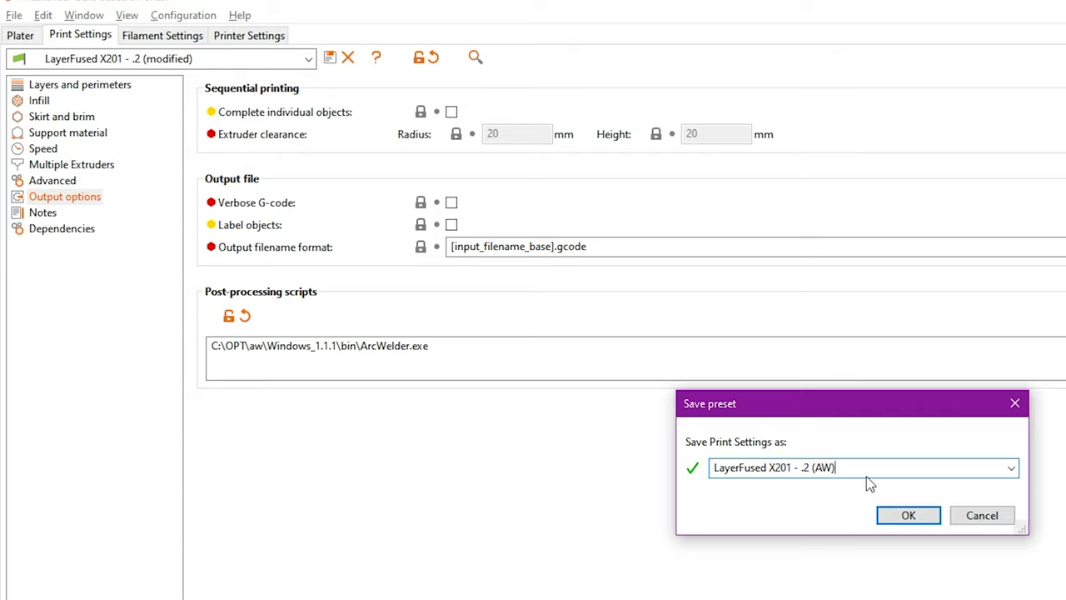
pyautogui.click(916, 516)
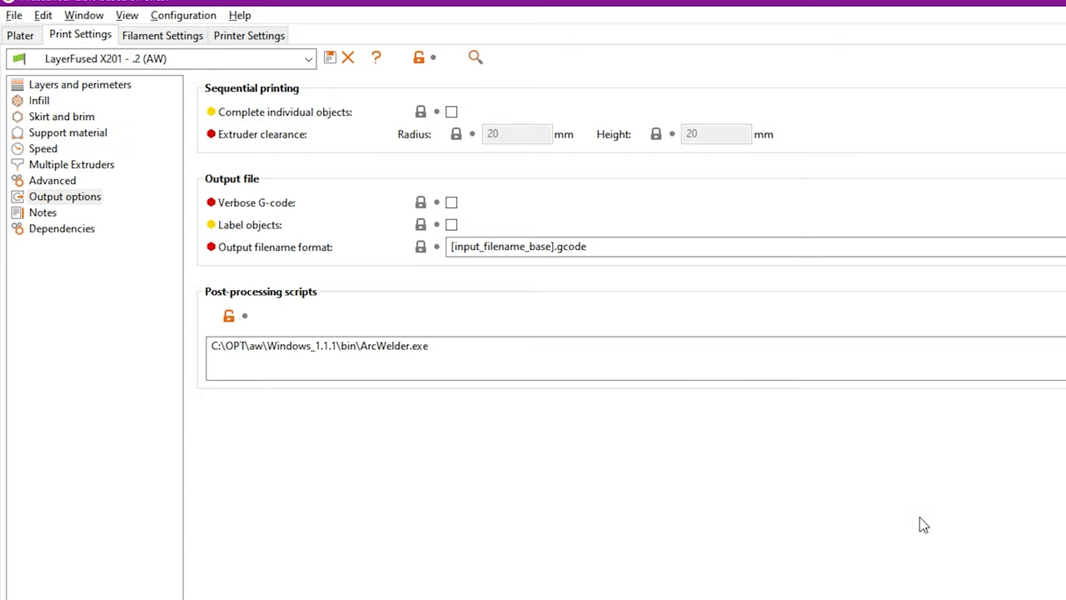
# Step: Compare it with the original .2 preset, then remove the trailing ';' from the (AW) script path
pyautogui.click(308, 58)
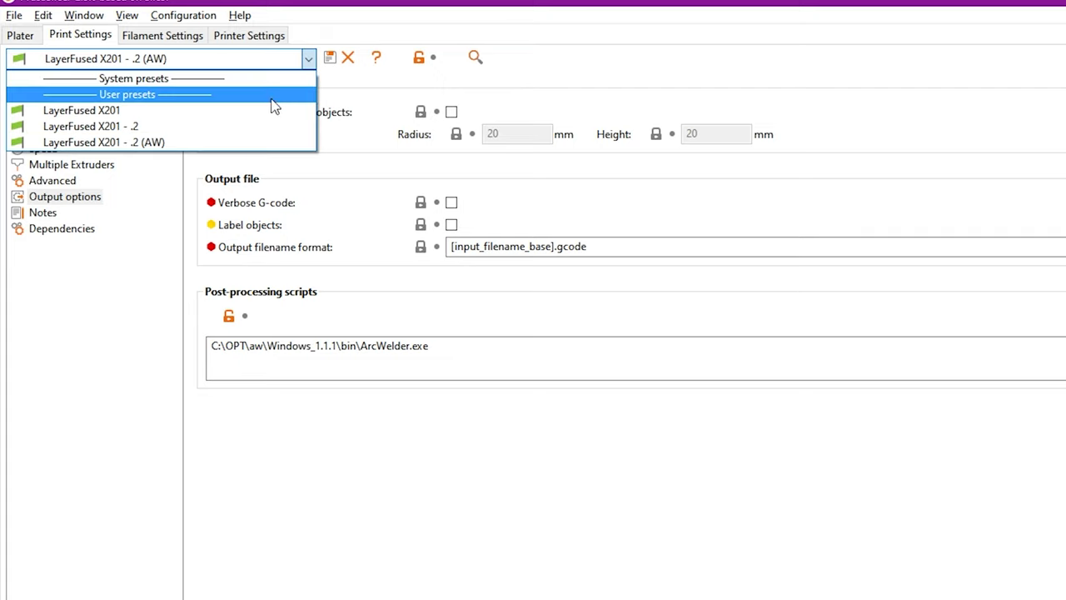
pyautogui.click(267, 129)
pyautogui.click(308, 58)
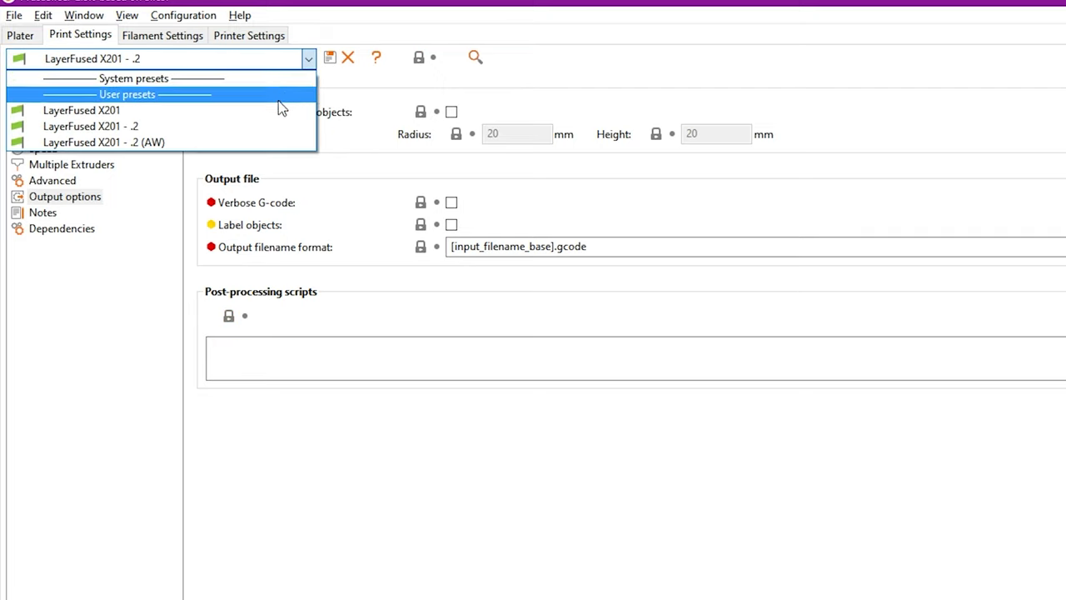
pyautogui.click(259, 143)
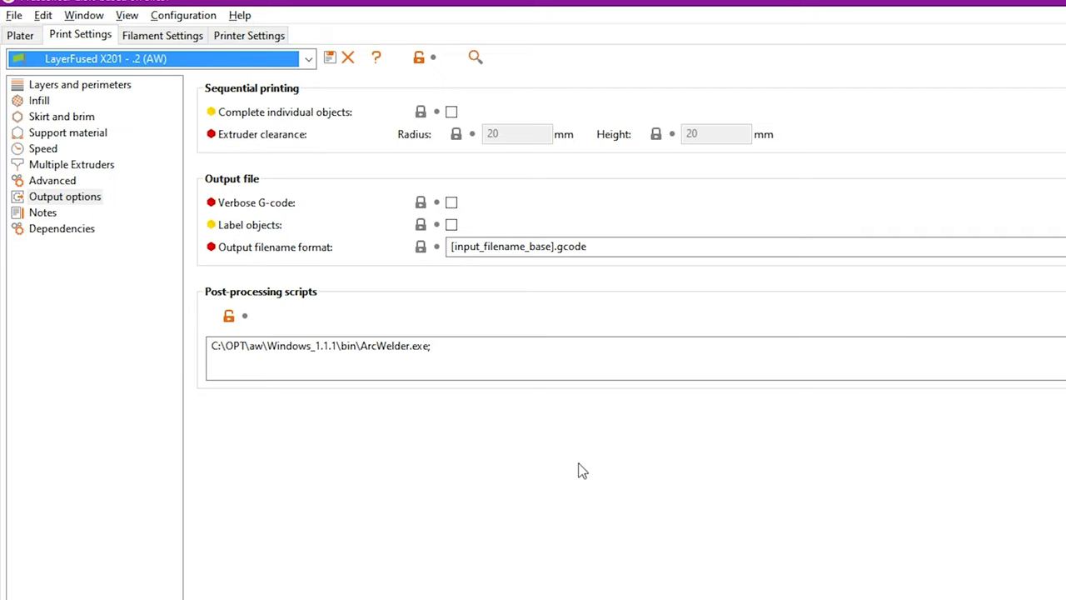
pyautogui.click(457, 348)
pyautogui.press('BackSpace')
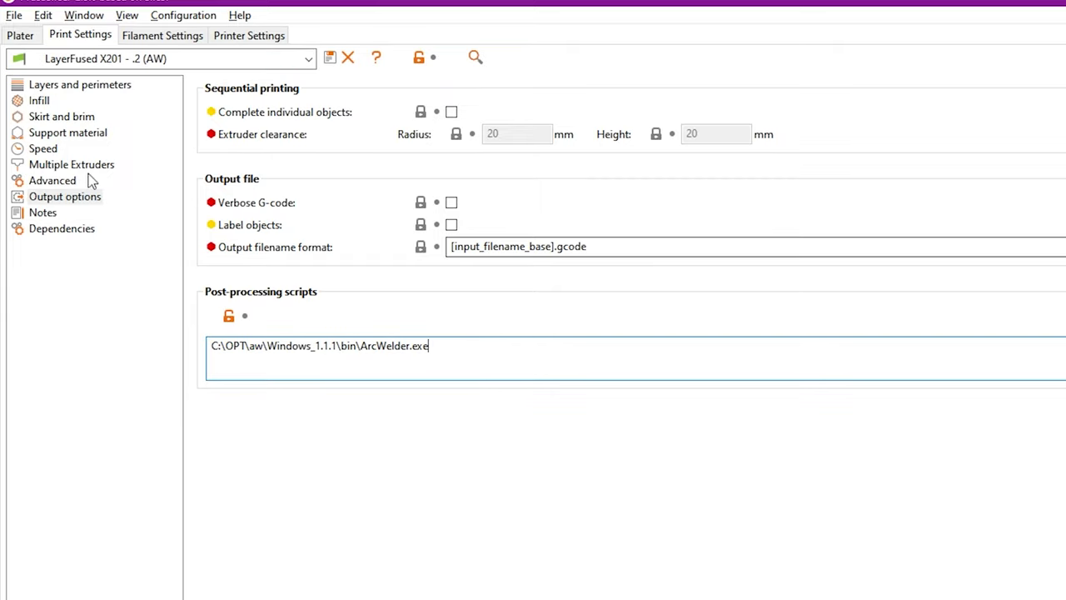
pyautogui.click(20, 35)
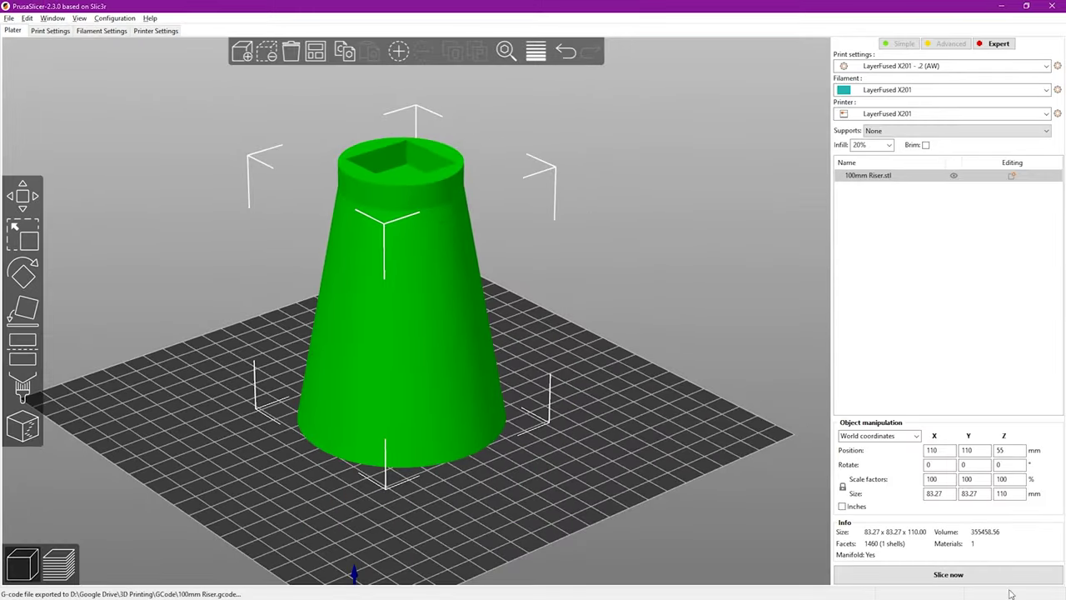
# Step: Slice the riser with the (AW) preset and export it over the existing 100mm Riser.gcode
pyautogui.click(970, 579)
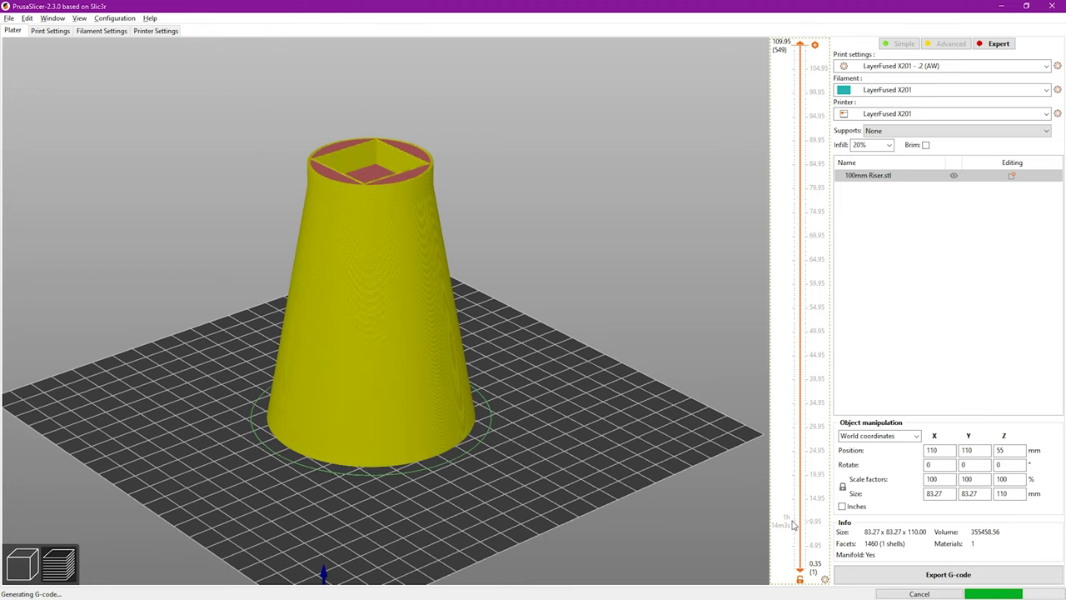
pyautogui.click(948, 575)
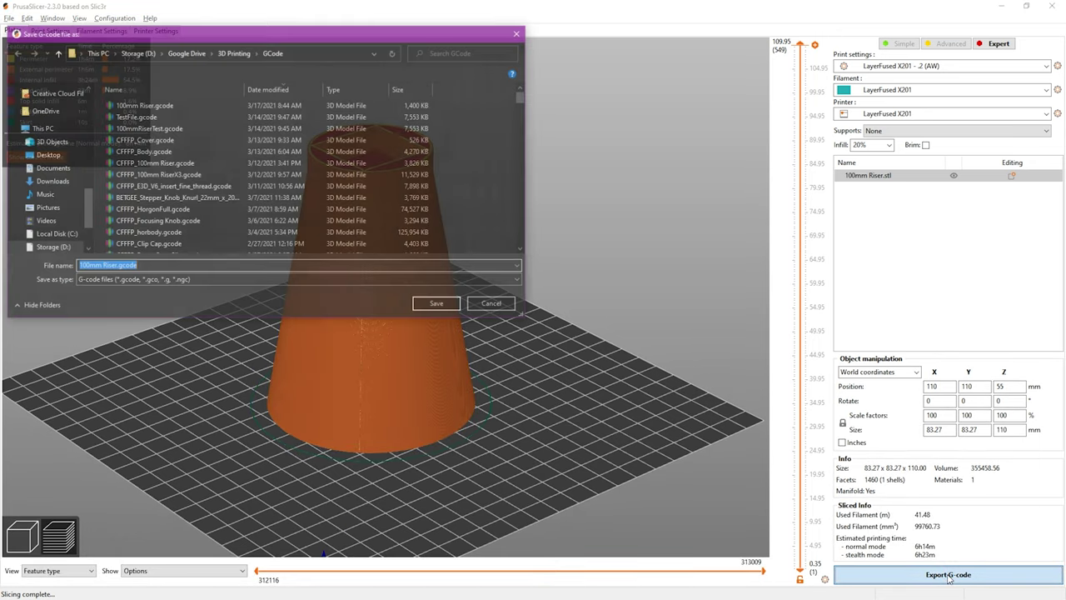
pyautogui.click(143, 106)
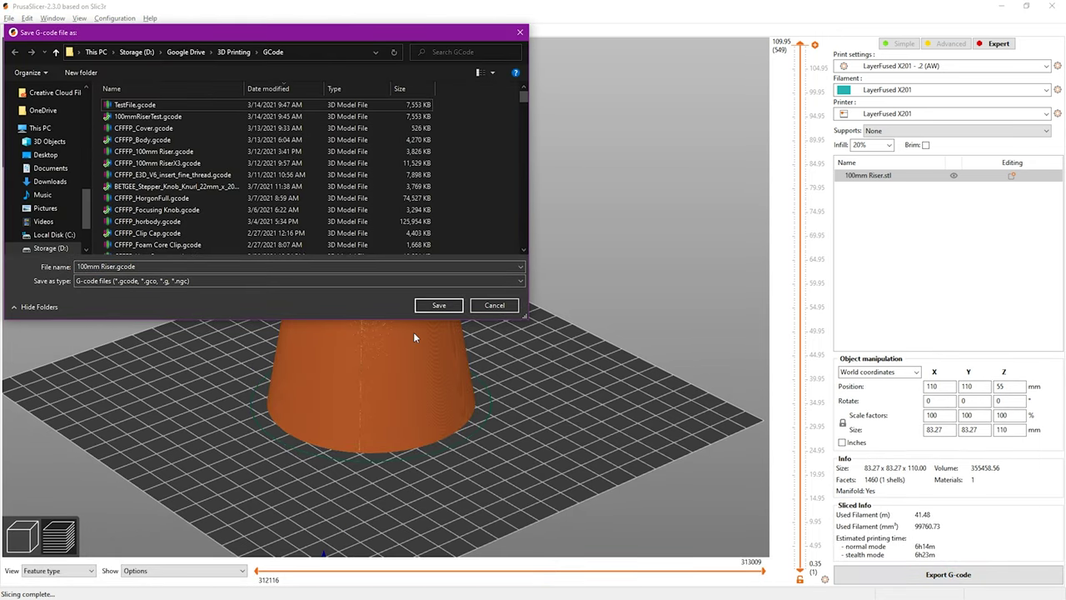
pyautogui.click(441, 305)
pyautogui.click(557, 306)
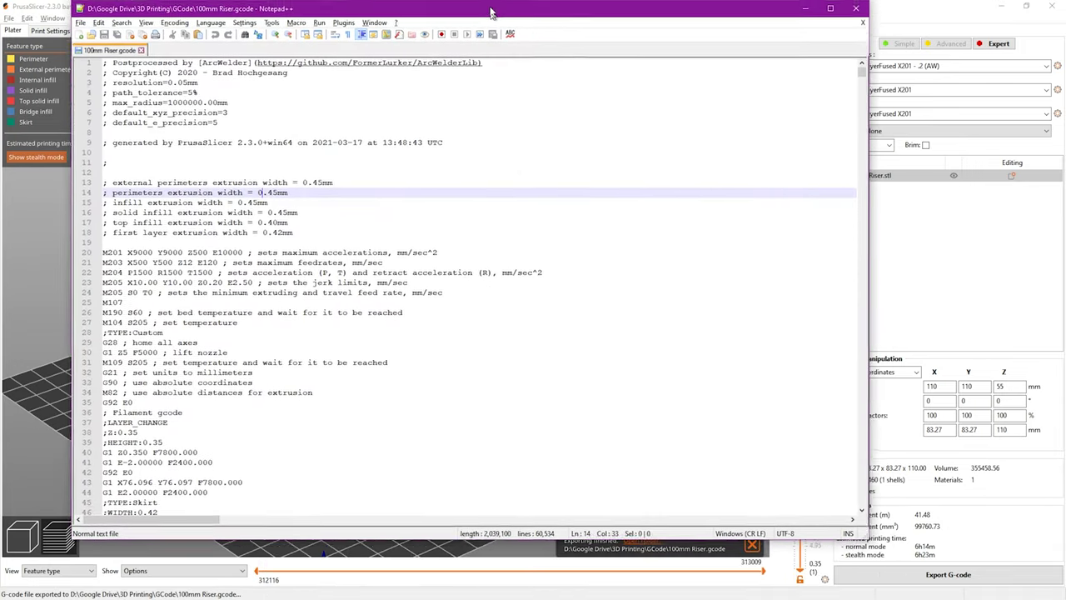
# Step: Maximize 100mm Riser.gcode and highlight the PrusaSlicer 2.3.0+win64 credit and the two ArcWelder header lines
pyautogui.doubleClick(558, 4)
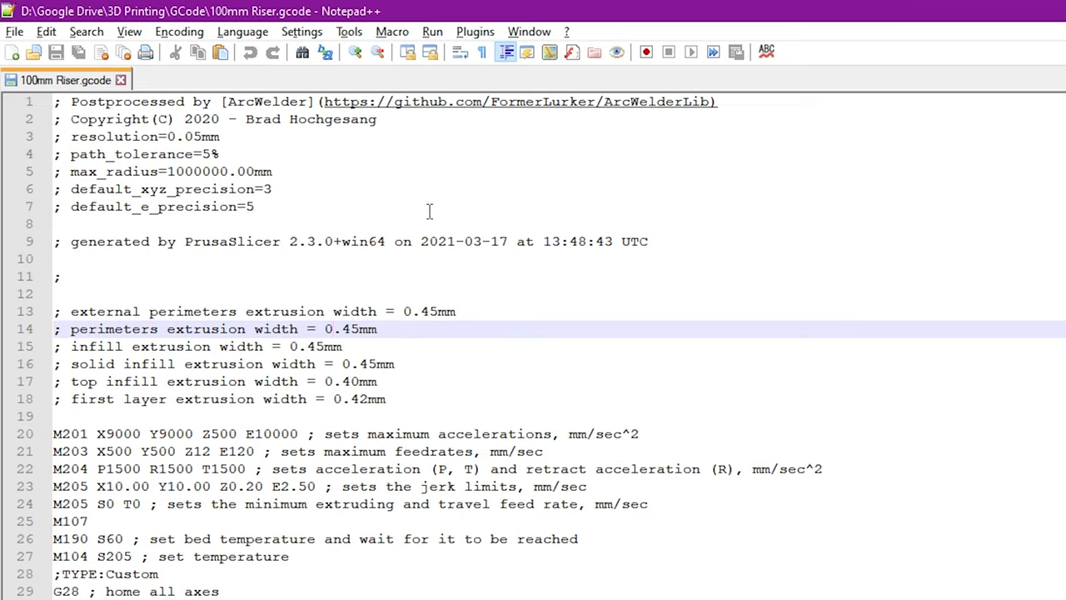
pyautogui.moveTo(183, 243); pyautogui.dragTo(367, 243)
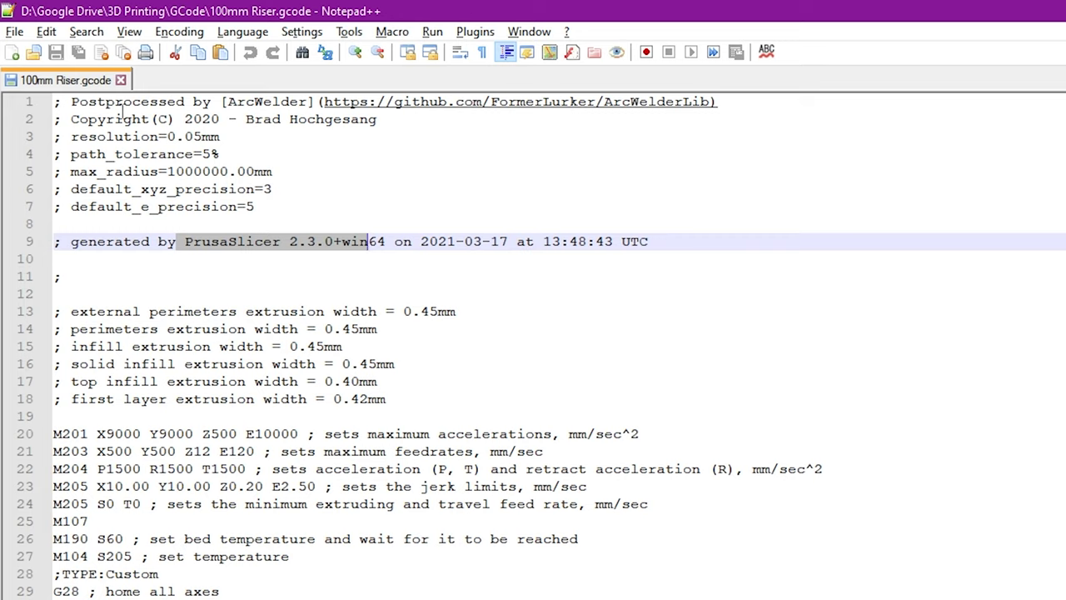
pyautogui.moveTo(55, 102); pyautogui.dragTo(53, 137)
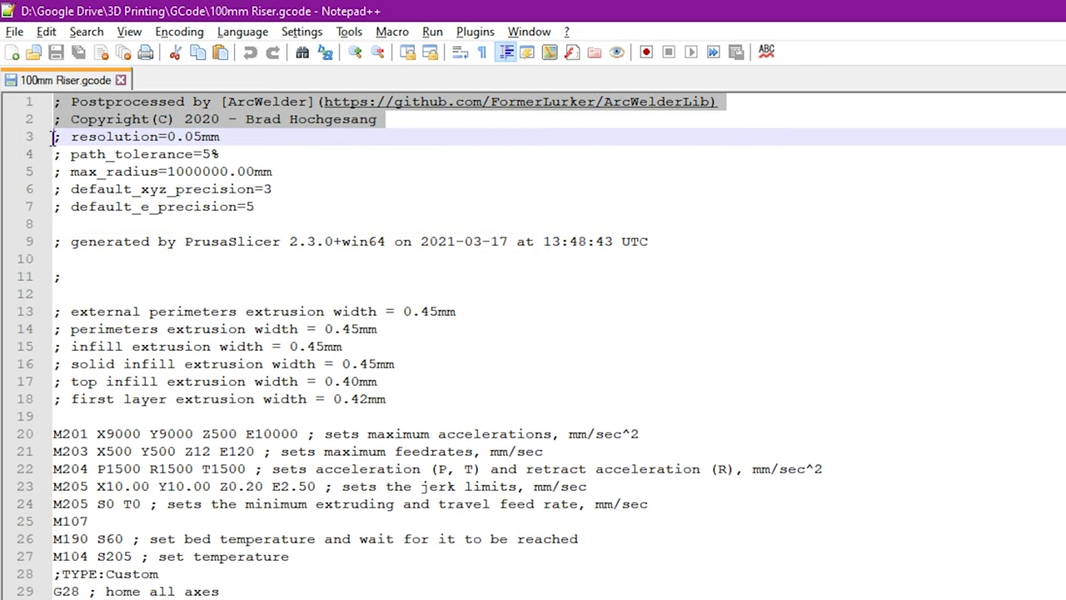
pyautogui.click(402, 216)
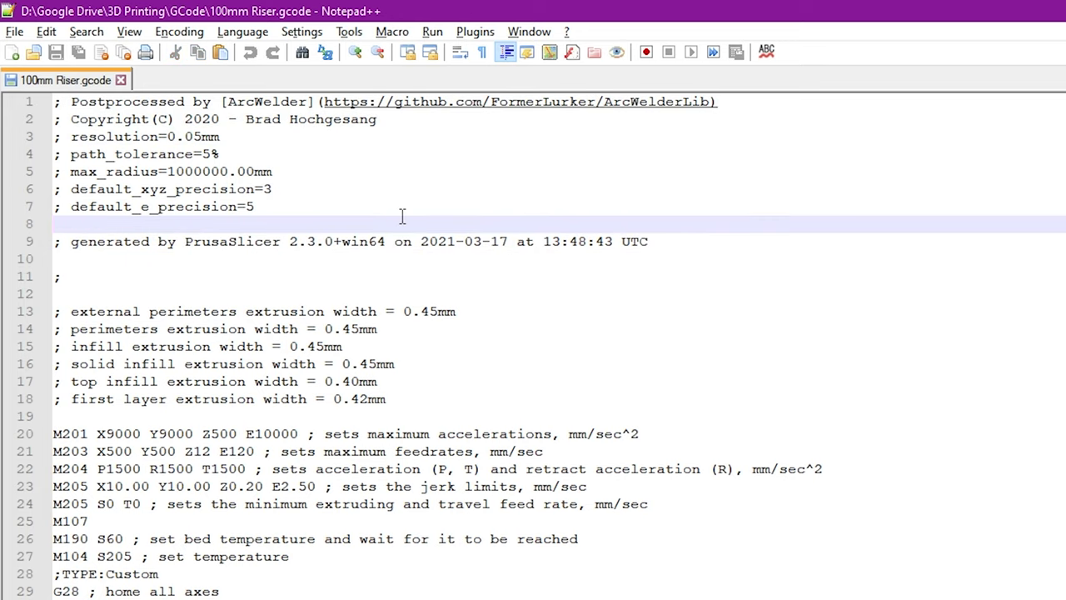